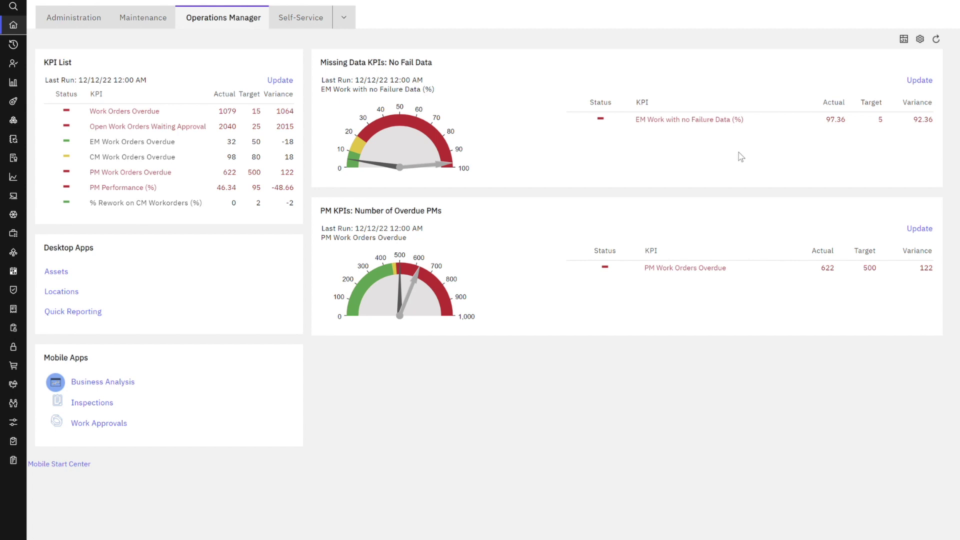
# Open the KPI Templates application from the recently used applications.
pyautogui.moveTo(11, 39)
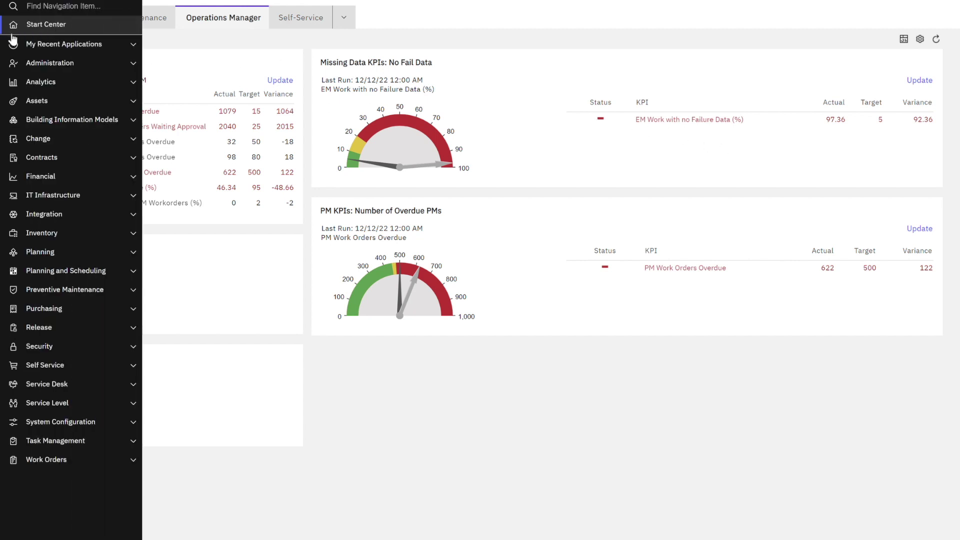
pyautogui.click(53, 44)
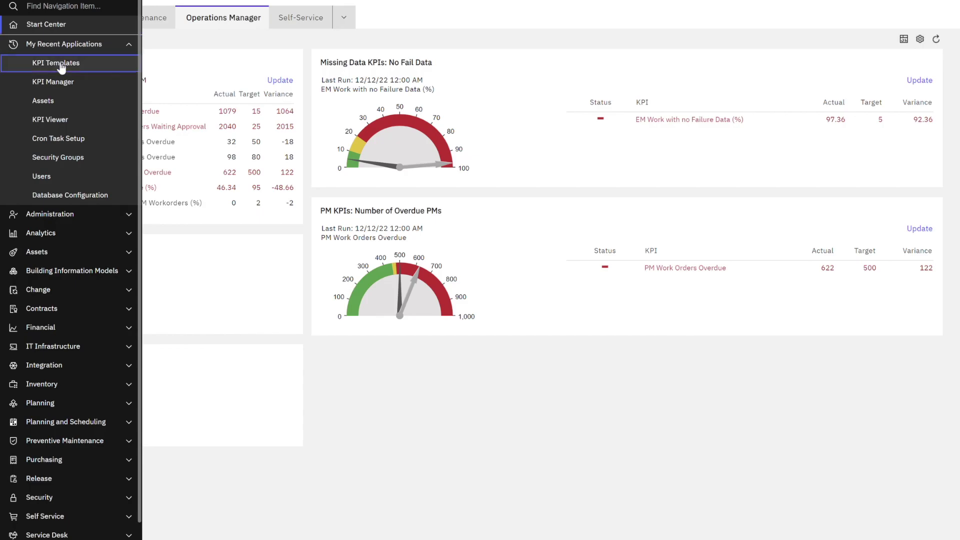
pyautogui.click(61, 65)
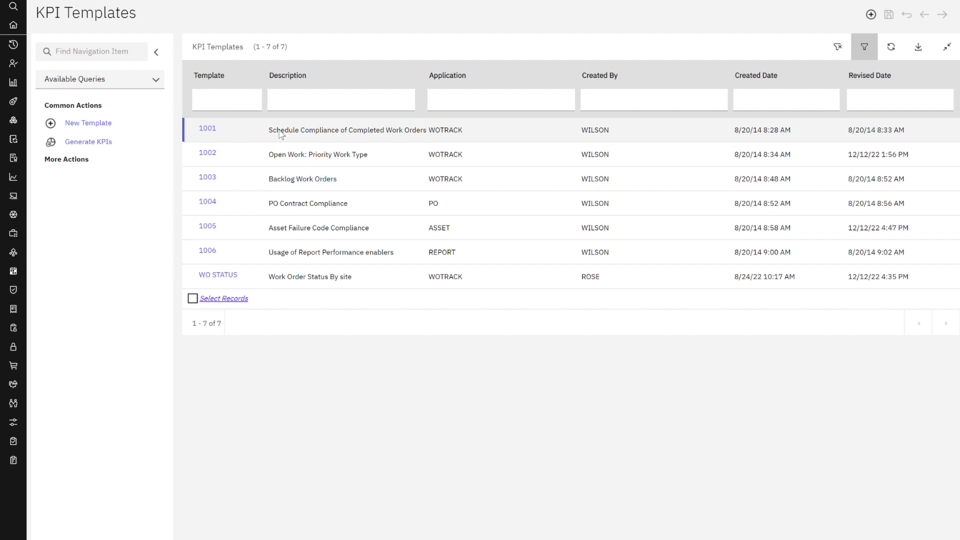
# Review the query, variables and KPIs of template 1001, Schedule Compliance of Completed Work Orders, and return to the template list.
pyautogui.click(213, 133)
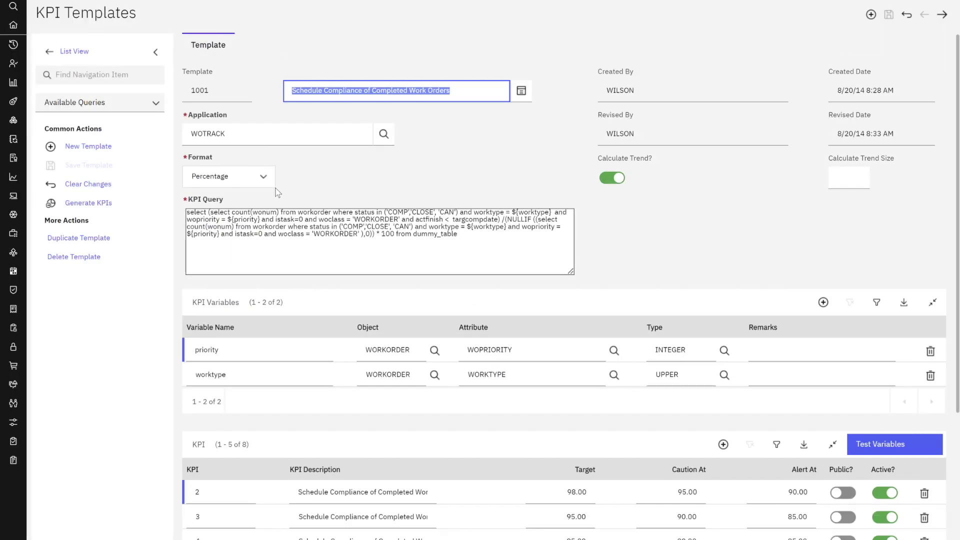
pyautogui.scroll(-2, 249, 265)
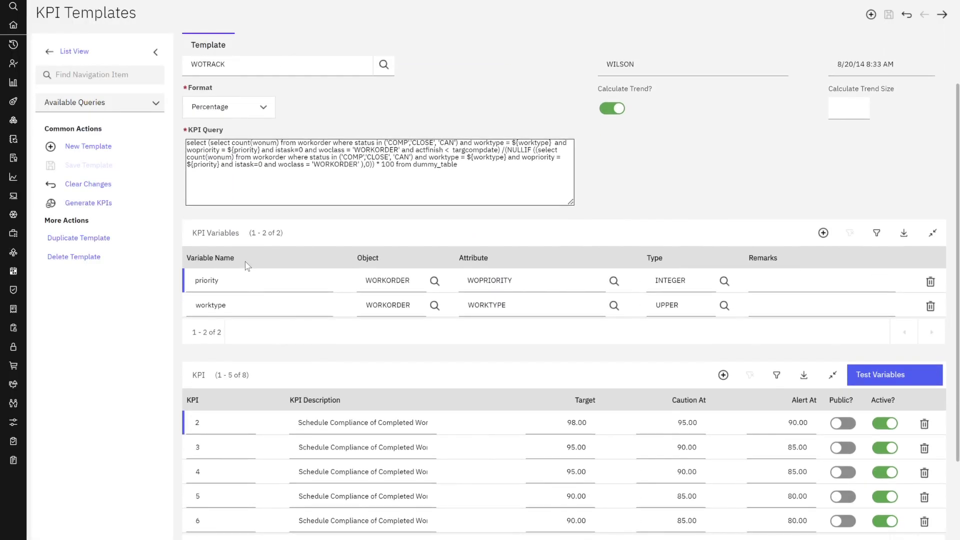
pyautogui.scroll(-4, 246, 265)
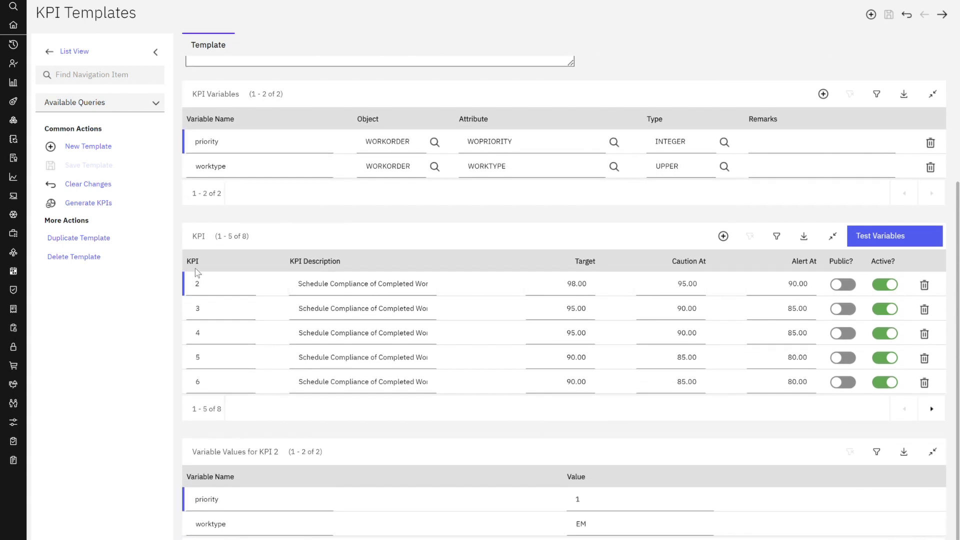
pyautogui.click(74, 51)
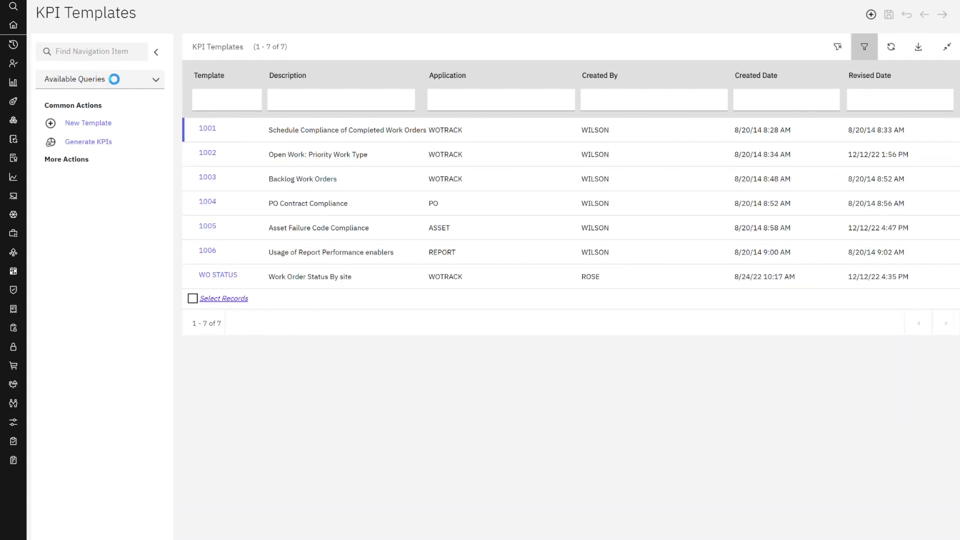
# Open template 1005, Asset Failure Code Compliance, and duplicate it.
pyautogui.click(213, 233)
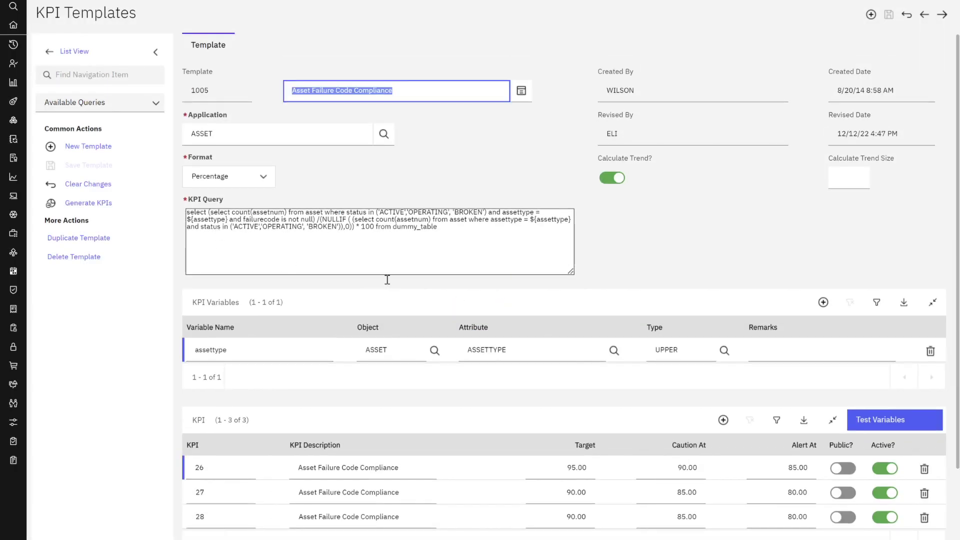
pyautogui.click(505, 252)
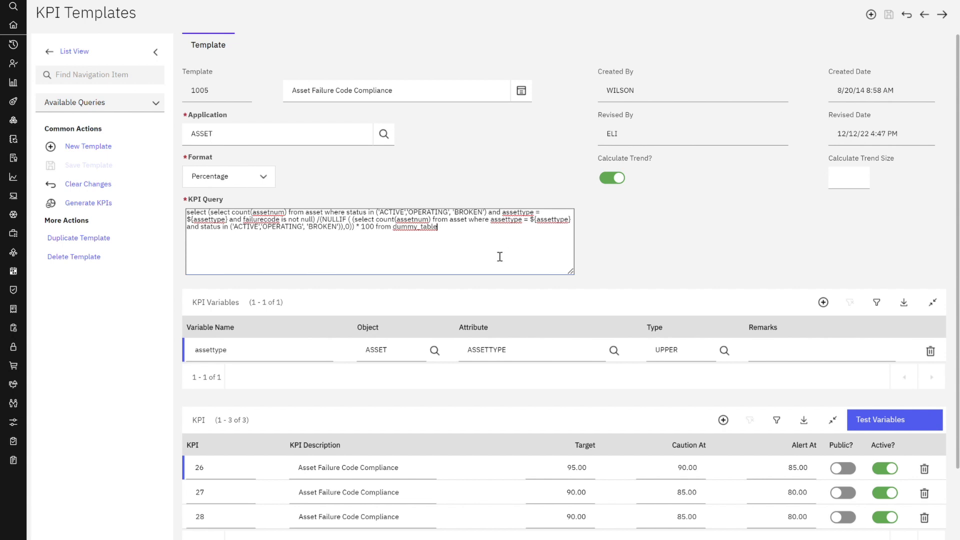
pyautogui.click(97, 244)
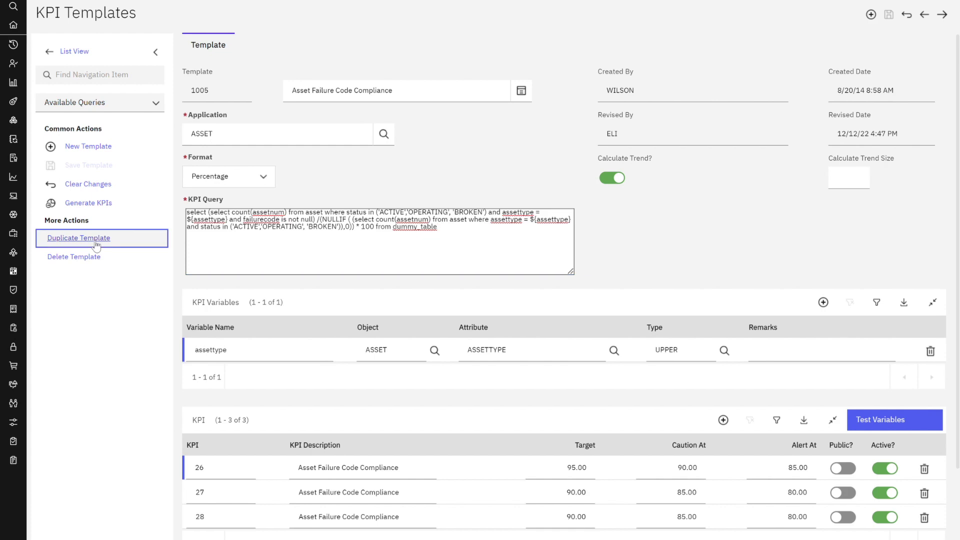
# Change the duplicated template's description to "Active Asset without Failure Code".
pyautogui.click(422, 92)
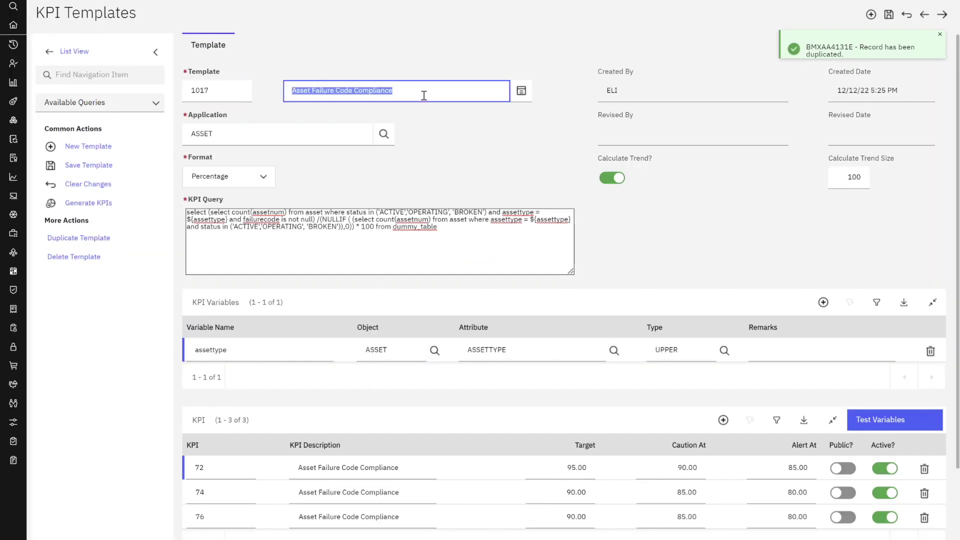
pyautogui.click(294, 92)
pyautogui.write('Active Asset ')
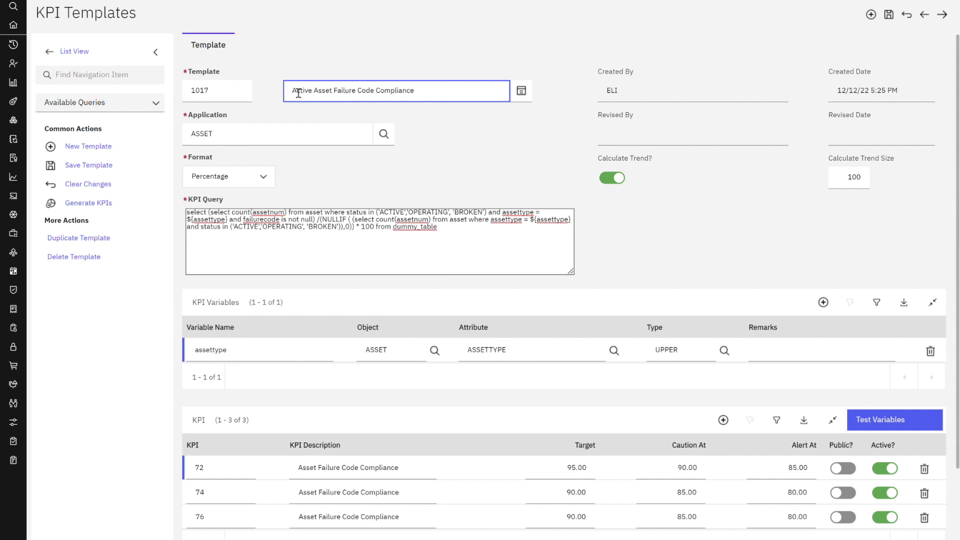
pyautogui.write('without')
pyautogui.press('BackSpace')
pyautogui.press('BackSpace')
pyautogui.press('BackSpace')
pyautogui.press('BackSpace')
pyautogui.press('BackSpace')
pyautogui.press('BackSpace')
pyautogui.press('BackSpace')
pyautogui.press('BackSpace')
pyautogui.press('BackSpace')
pyautogui.press('BackSpace')
pyautogui.write('e')
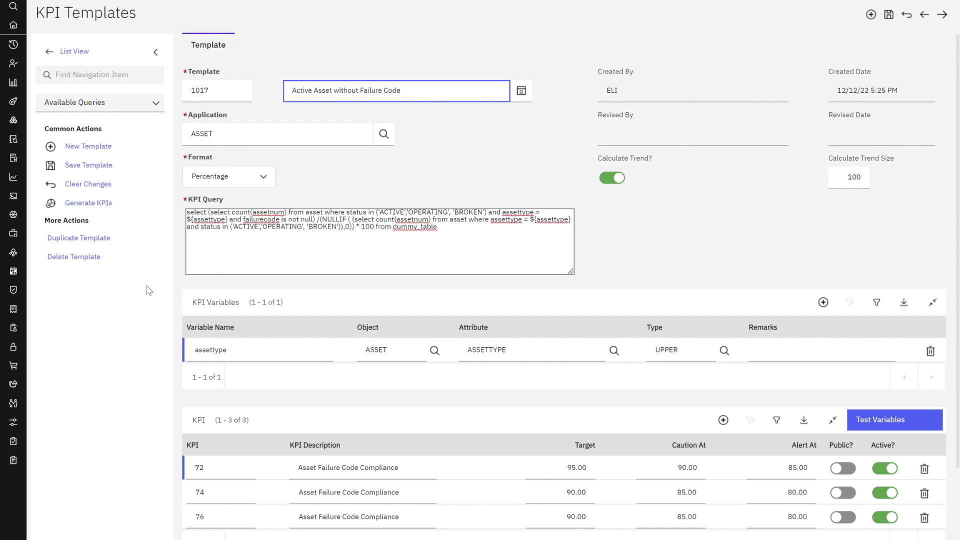
# Set the template's format to Decimal.
pyautogui.click(298, 153)
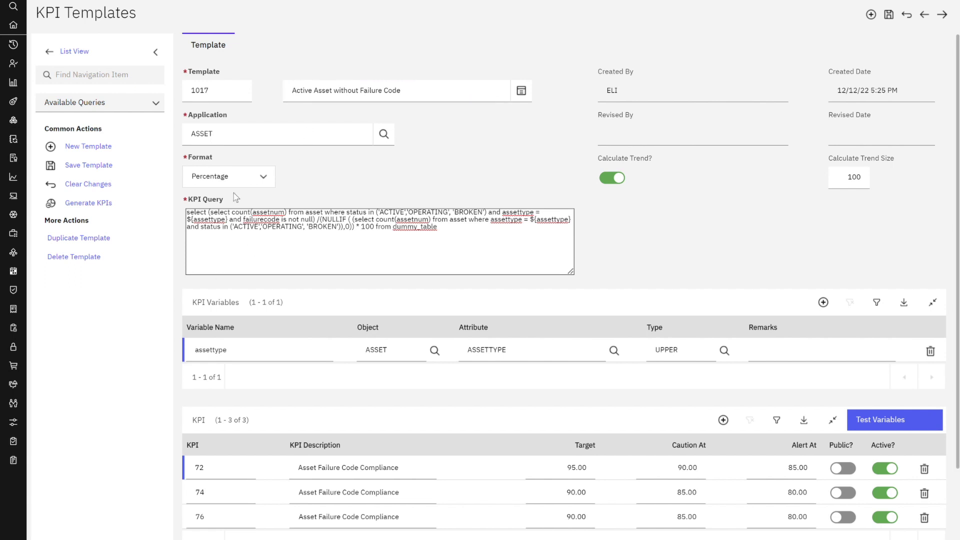
pyautogui.click(264, 181)
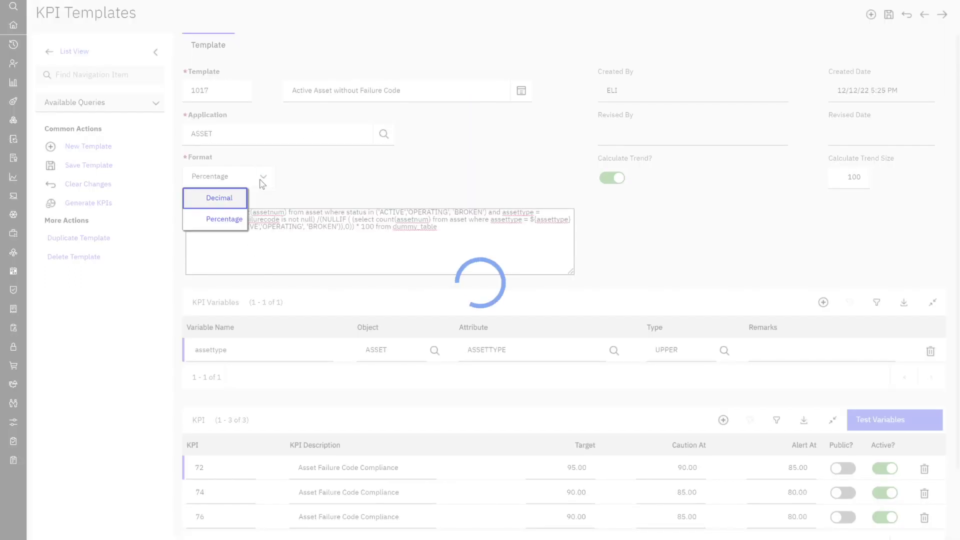
pyautogui.click(235, 196)
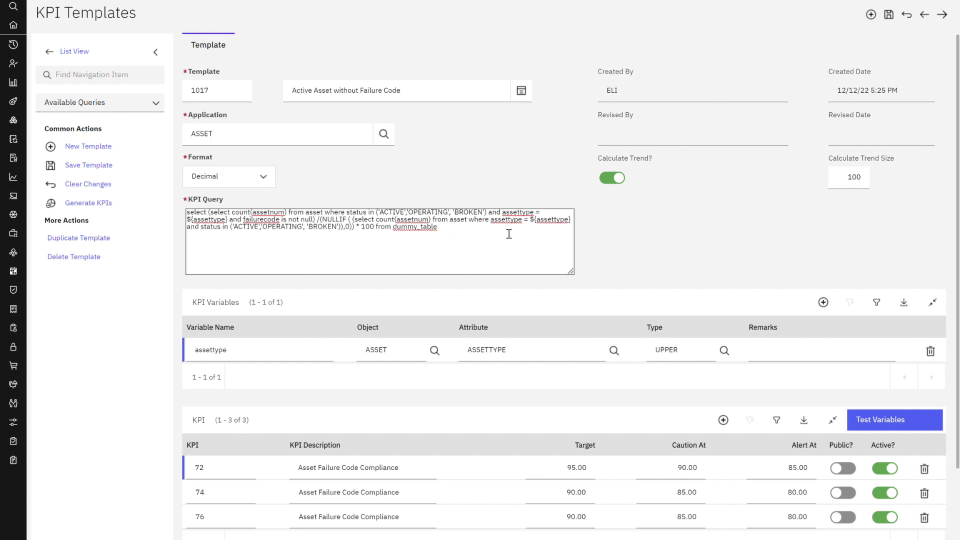
# Delete the percentage part of the KPI query, from "/(NULLIF" through "* 100 from dummy_table".
pyautogui.click(316, 220)
pyautogui.press('Return')
pyautogui.press('Return')
pyautogui.press('Return')
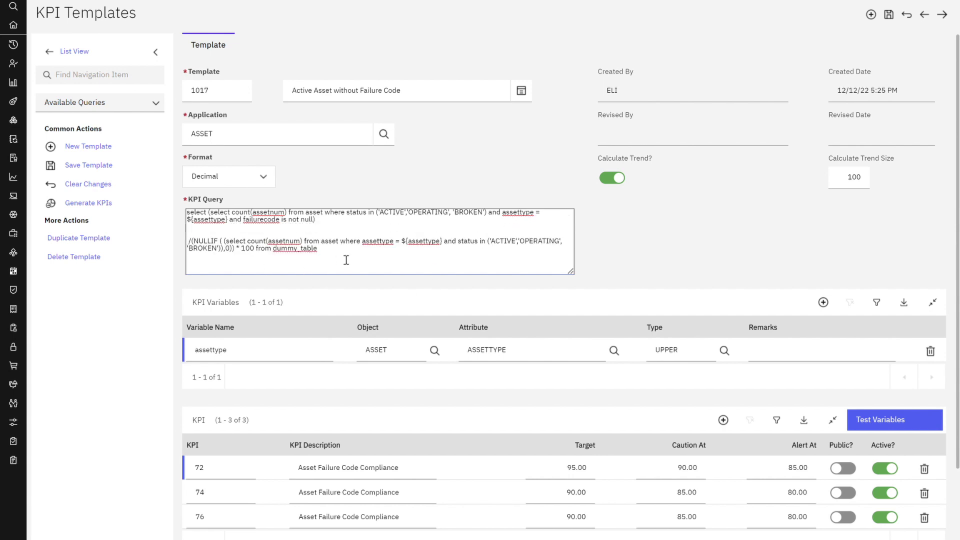
pyautogui.moveTo(346, 260); pyautogui.dragTo(178, 243)
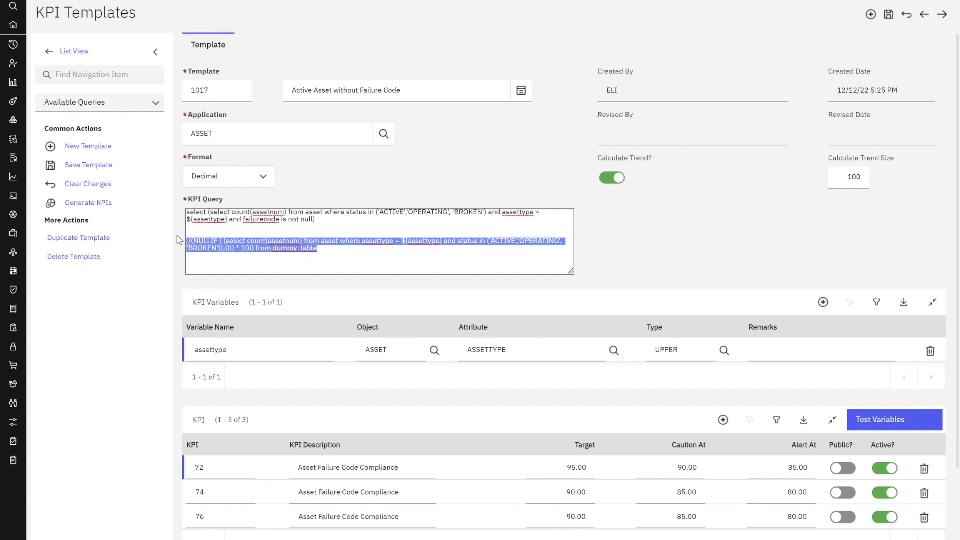
pyautogui.press('BackSpace')
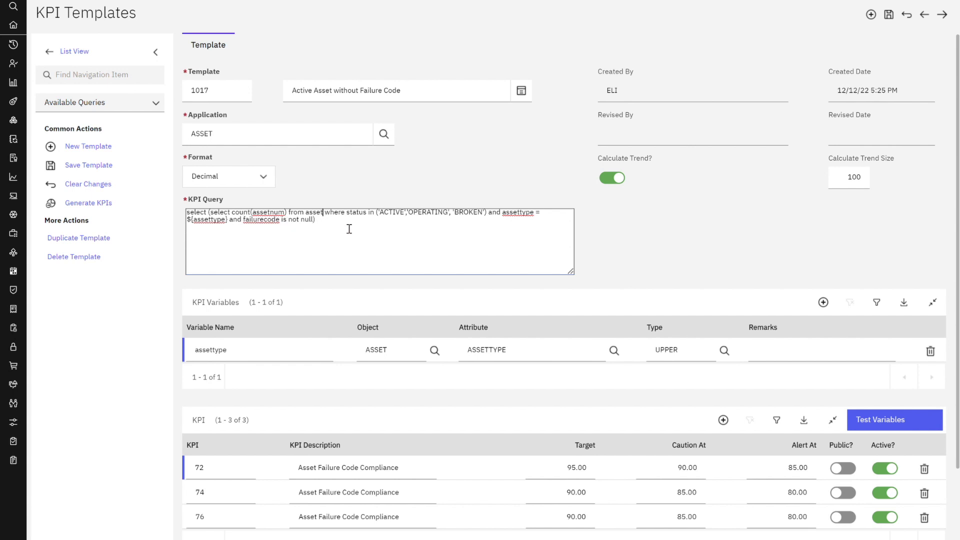
# Break the KPI query so that the where clause and the assettype condition each start on a new line.
pyautogui.press('Return')
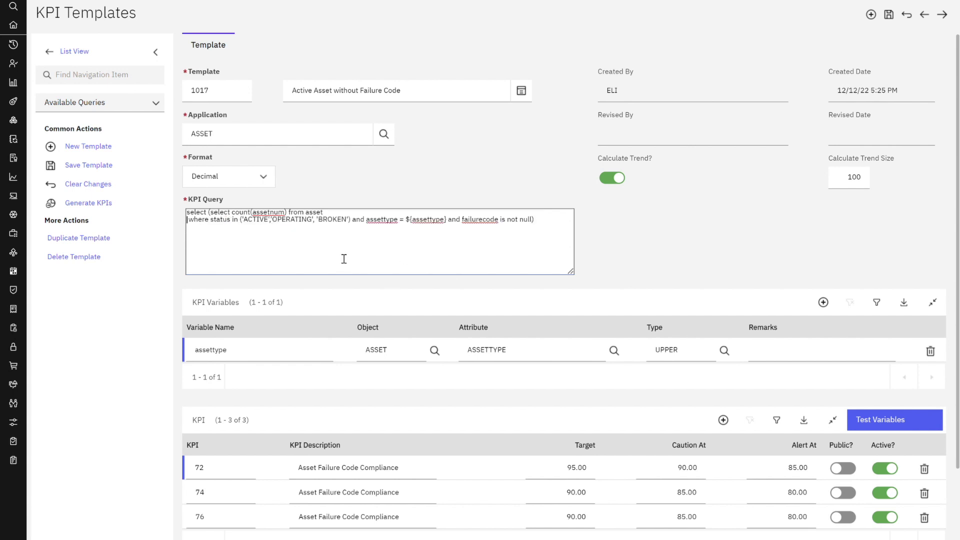
pyautogui.click(356, 222)
pyautogui.press('Return')
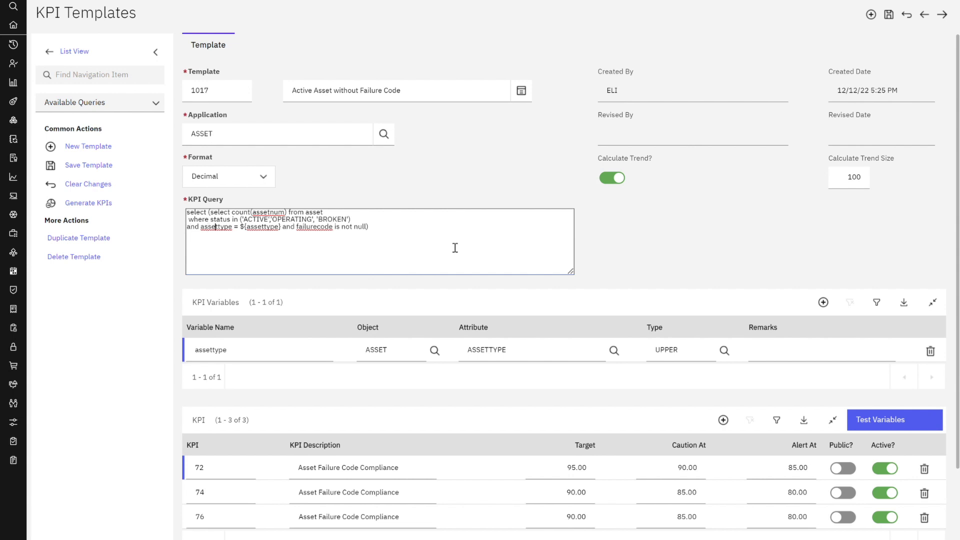
# Replace the assettype condition in the KPI query with "priority = ${priority}".
pyautogui.press('BackSpace')
pyautogui.press('BackSpace')
pyautogui.press('BackSpace')
pyautogui.press('BackSpace')
pyautogui.press('BackSpace')
pyautogui.press('BackSpace')
pyautogui.press('BackSpace')
pyautogui.press('BackSpace')
pyautogui.press('BackSpace')
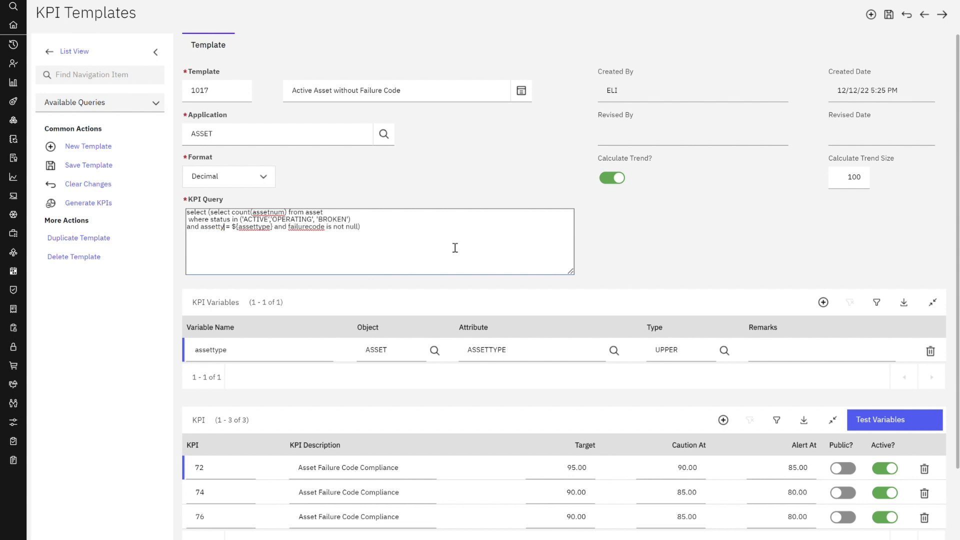
pyautogui.write('priority')
pyautogui.press('BackSpace')
pyautogui.press('BackSpace')
pyautogui.press('BackSpace')
pyautogui.press('BackSpace')
pyautogui.press('BackSpace')
pyautogui.press('BackSpace')
pyautogui.press('BackSpace')
pyautogui.press('BackSpace')
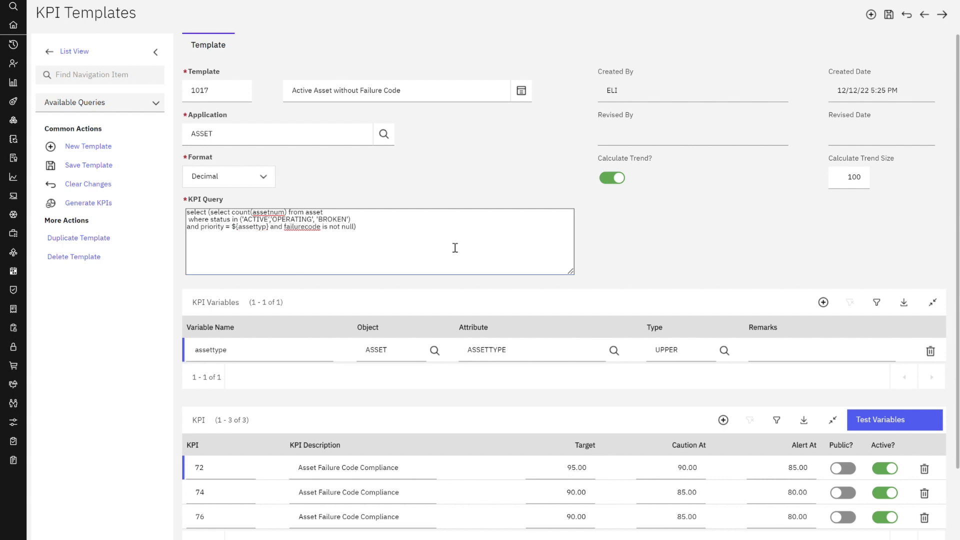
pyautogui.press('BackSpace')
pyautogui.write('priorit')
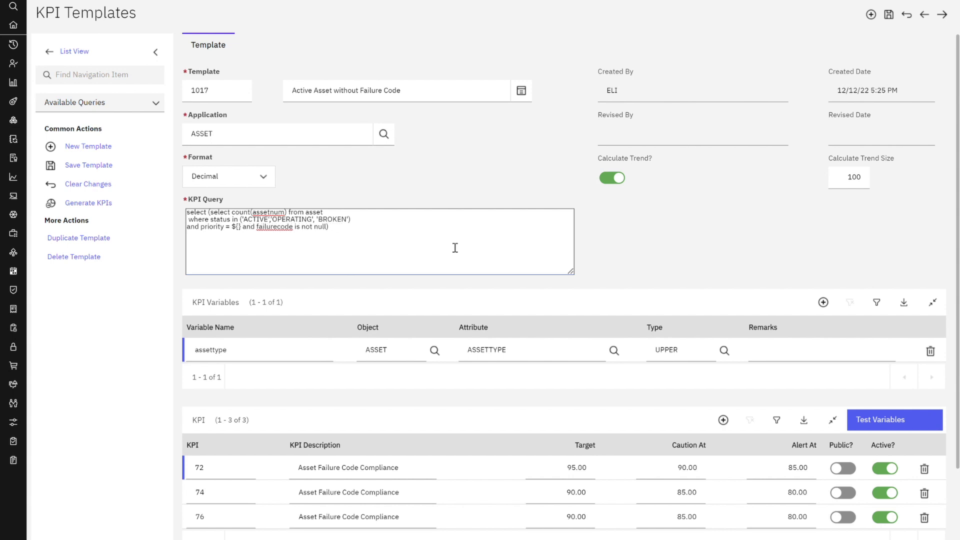
pyautogui.write('y')
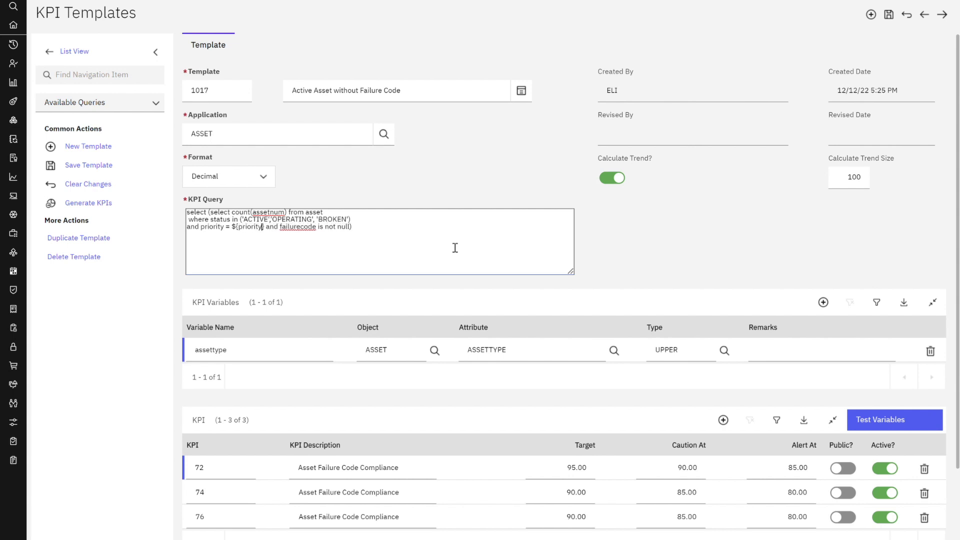
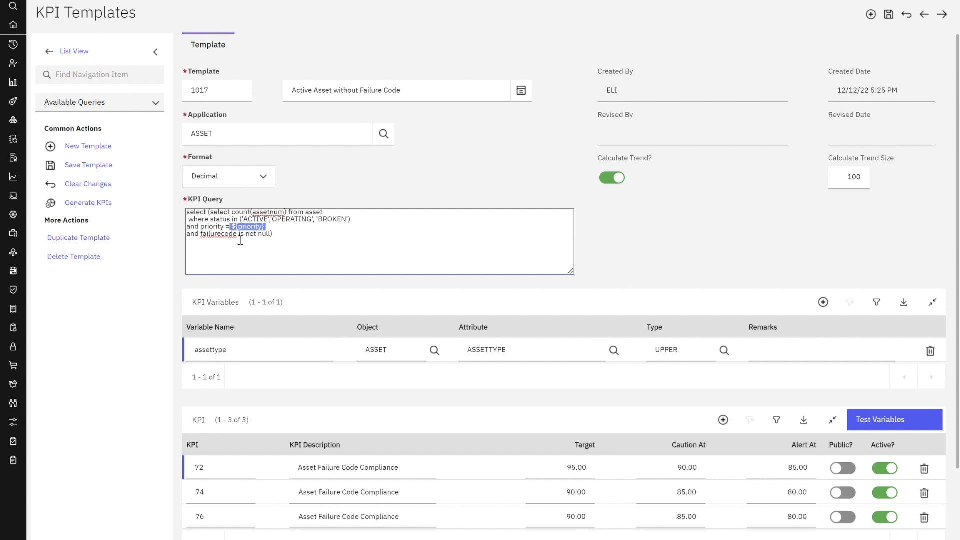
# Tidy the KPI query's lines, change its last condition to "failurecode is null", and save the template.
pyautogui.click(282, 231)
pyautogui.press('BackSpace')
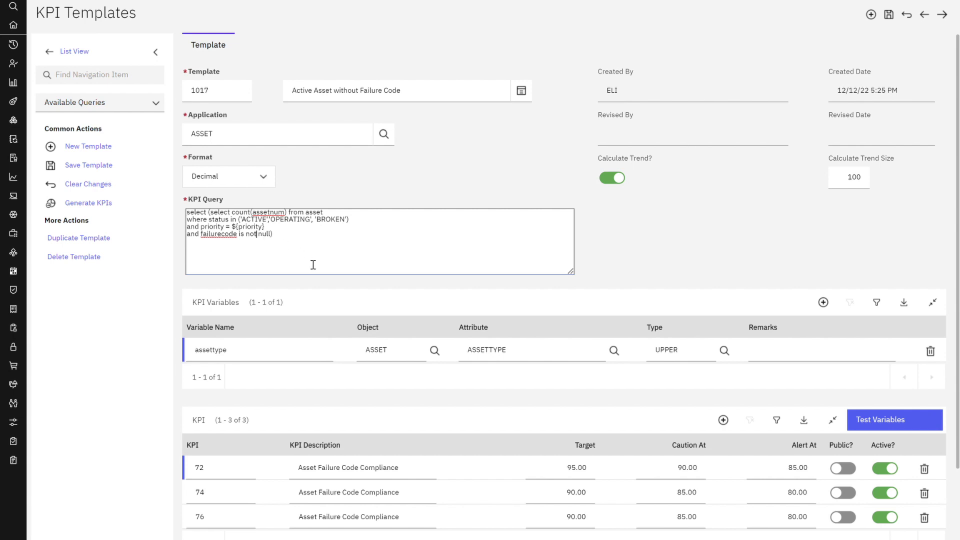
pyautogui.press('BackSpace')
pyautogui.press('BackSpace')
pyautogui.press('BackSpace')
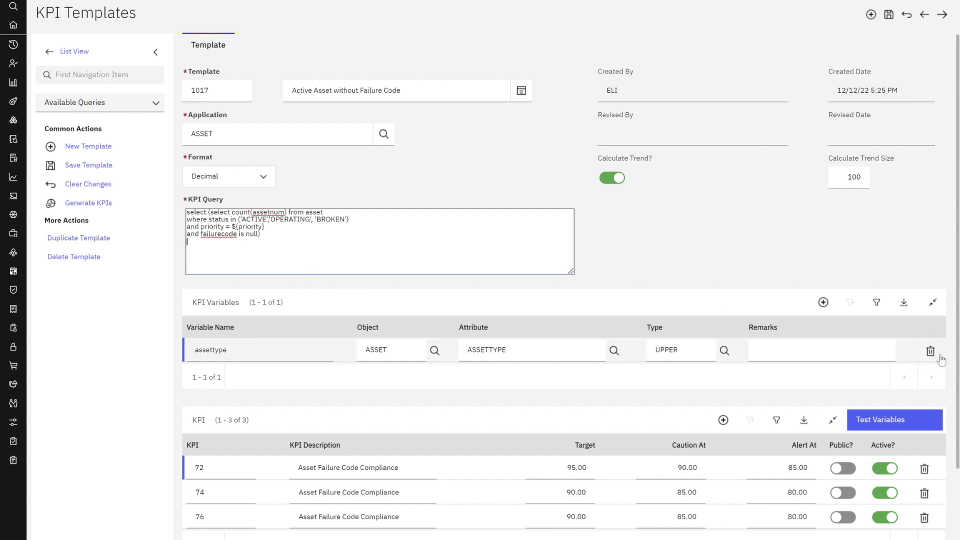
pyautogui.click(888, 14)
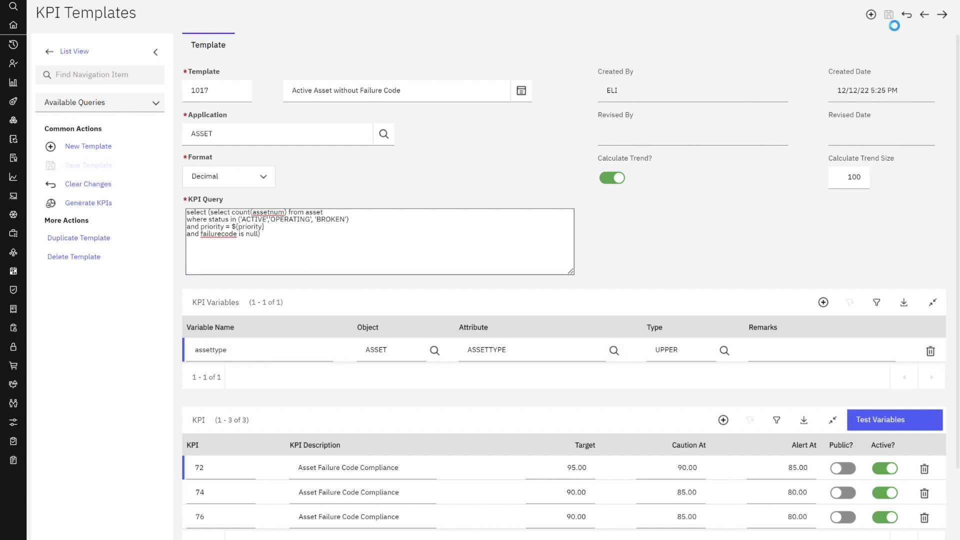
# Delete the assettype variable and KPIs 72, 74 and 76 from the template, and save the record.
pyautogui.click(930, 351)
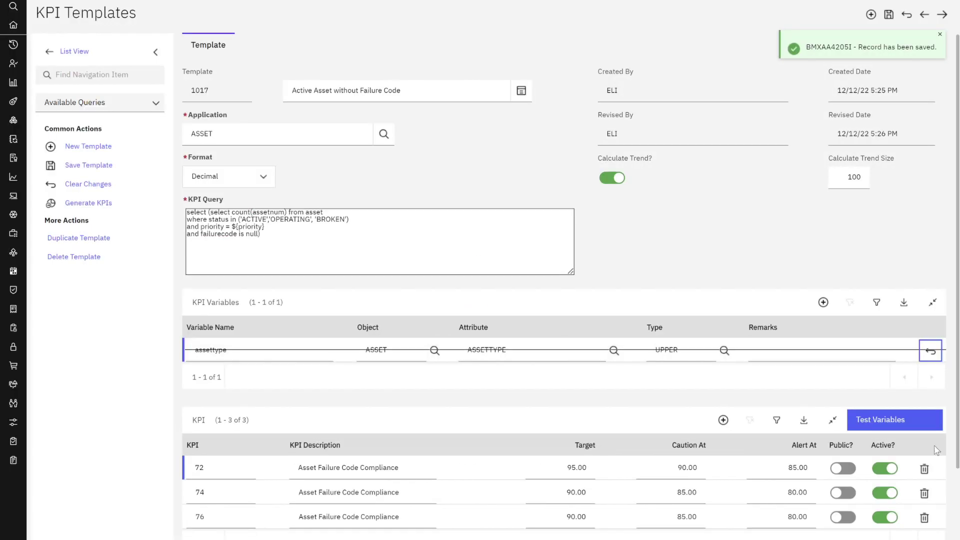
pyautogui.click(924, 468)
pyautogui.click(924, 493)
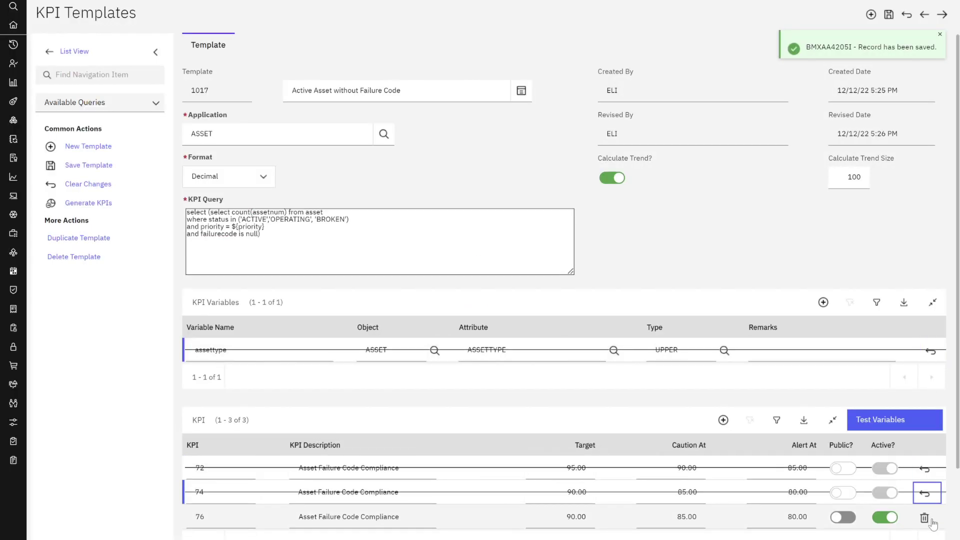
pyautogui.click(924, 518)
pyautogui.click(893, 20)
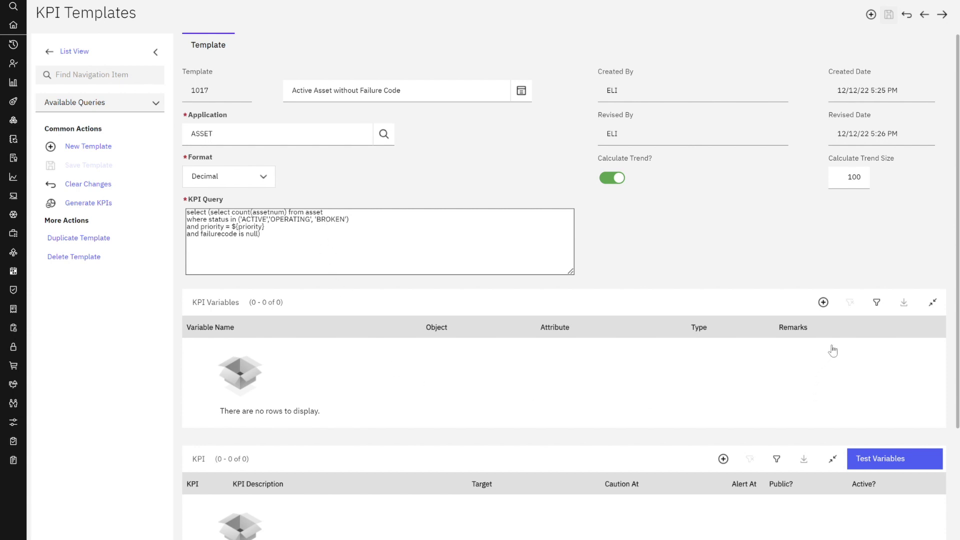
# Add a KPI variable named "priority" to the template and set its object to ASSET.
pyautogui.click(823, 302)
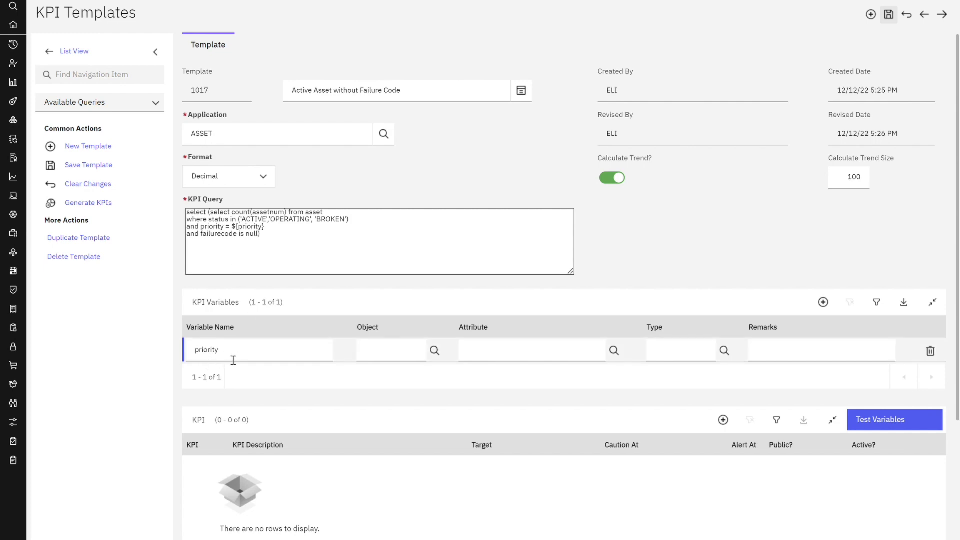
pyautogui.click(435, 350)
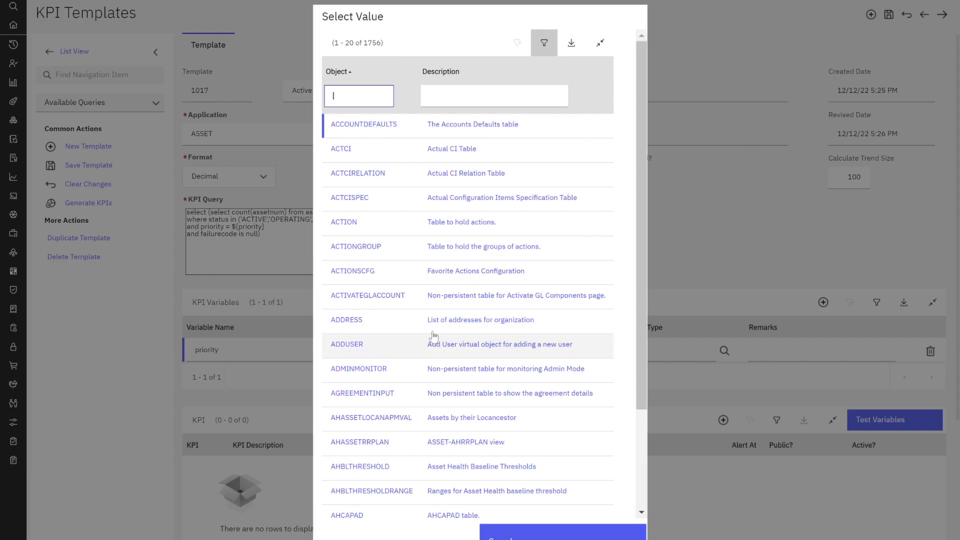
pyautogui.write('asset')
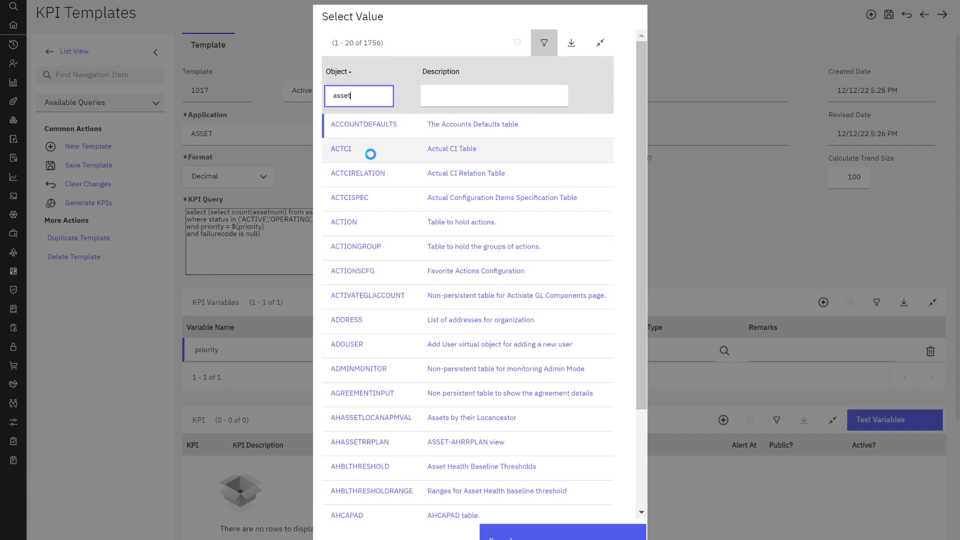
pyautogui.press('Return')
pyautogui.click(332, 254)
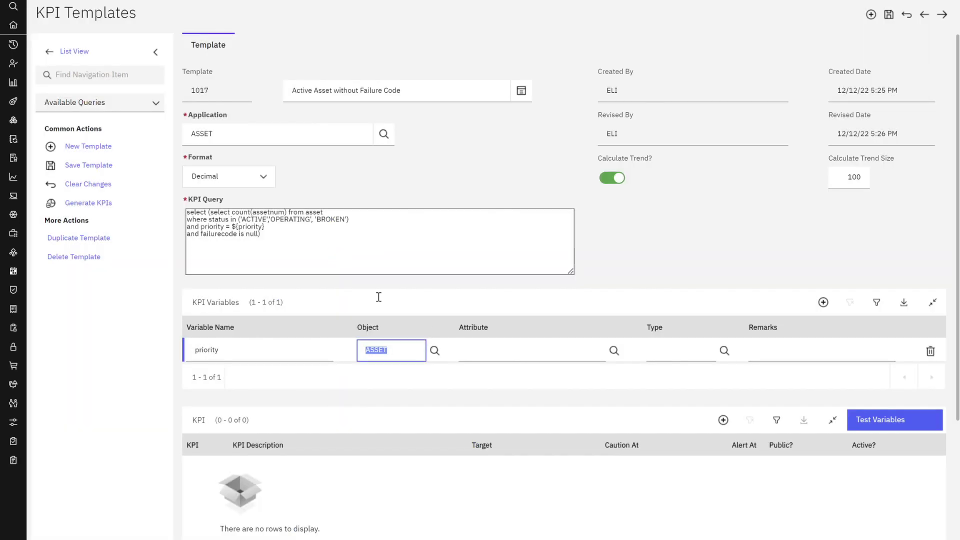
# Set the priority variable's attribute to PRIORITY and save the template.
pyautogui.click(489, 354)
pyautogui.click(614, 352)
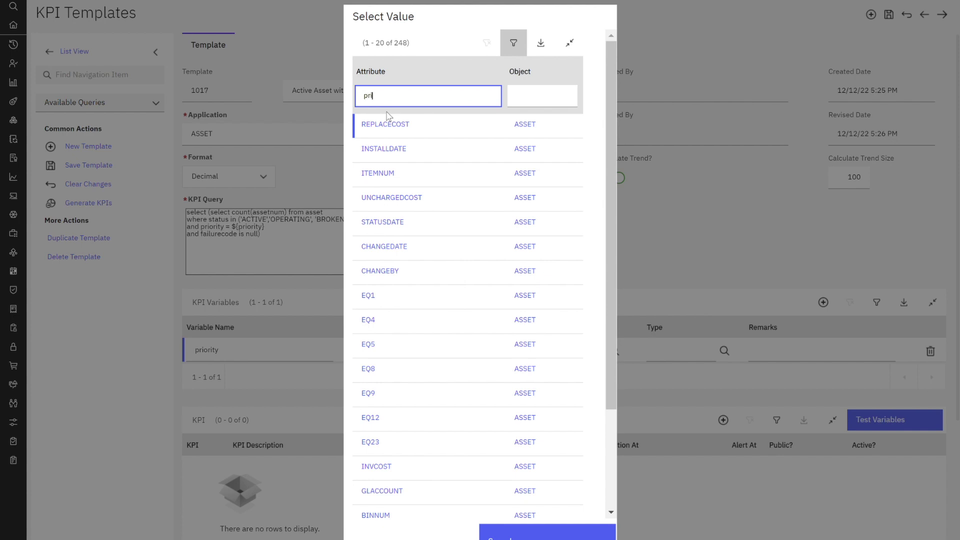
pyautogui.write('prio')
pyautogui.press('Return')
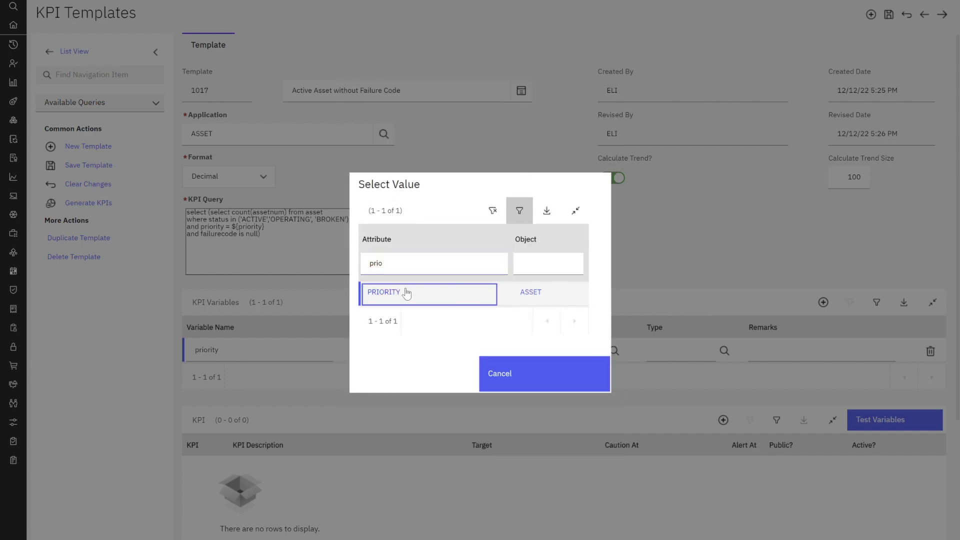
pyautogui.click(403, 293)
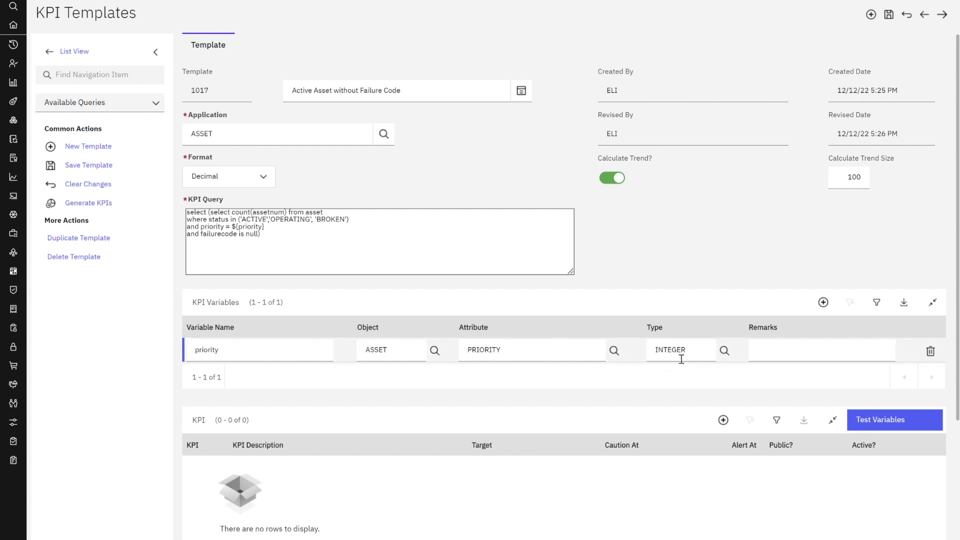
pyautogui.hotkey('ctrl', 's')
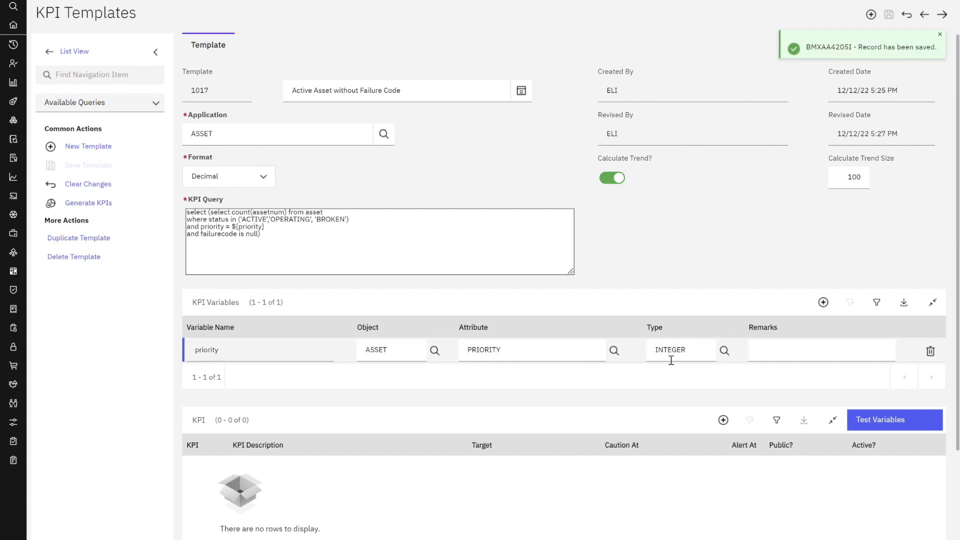
# Add a KPI to the template with target 25, caution at 40 and alert at 50.
pyautogui.scroll(-2, 676, 247)
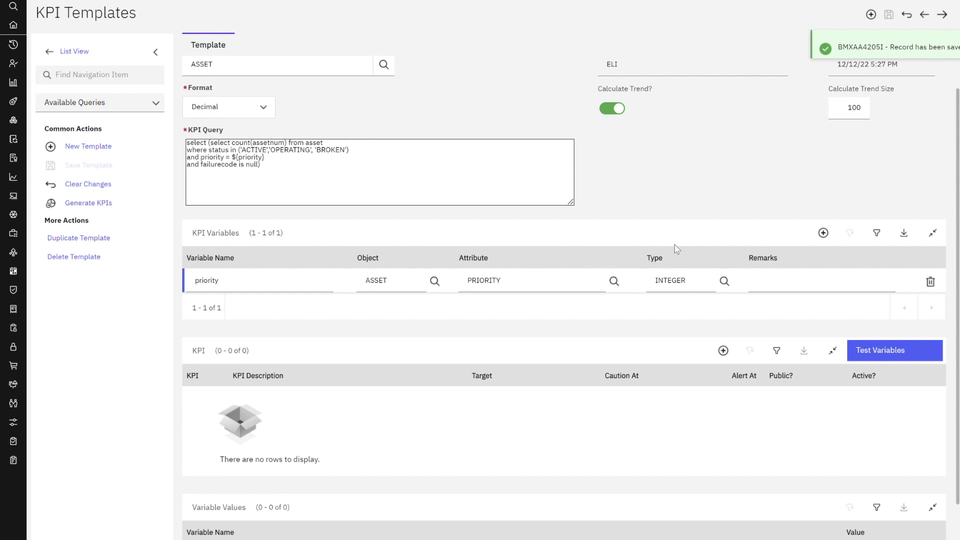
pyautogui.scroll(-2, 675, 249)
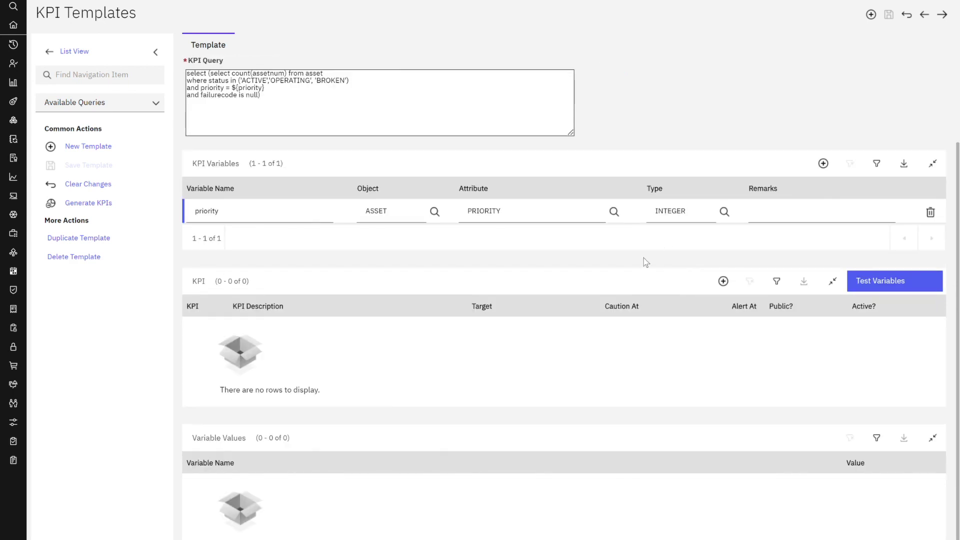
pyautogui.scroll(2, 644, 261)
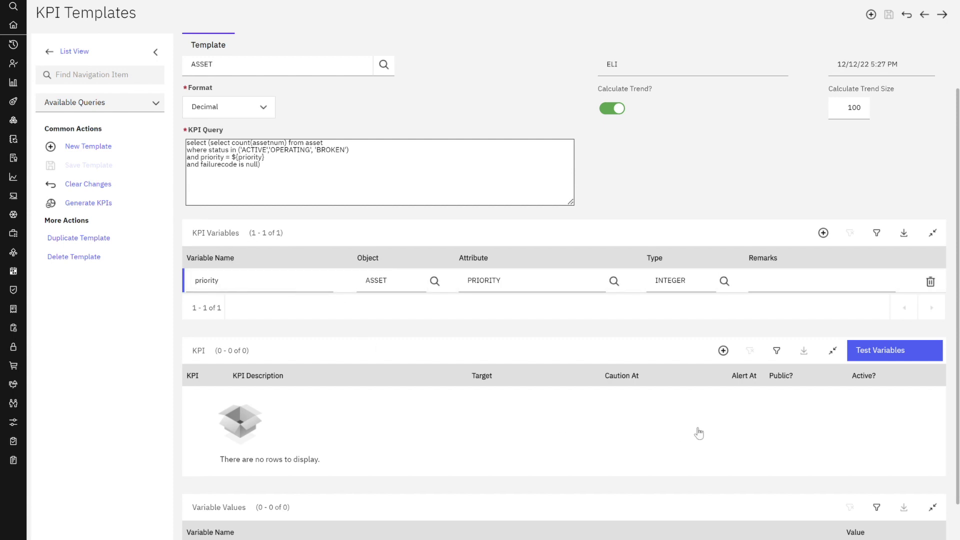
pyautogui.scroll(-1, 702, 390)
pyautogui.scroll(-1, 705, 386)
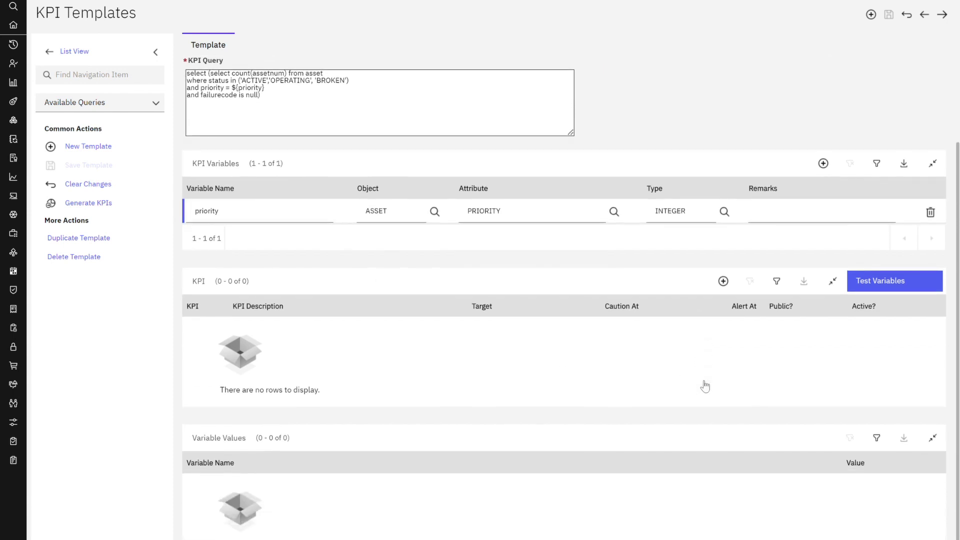
pyautogui.click(723, 281)
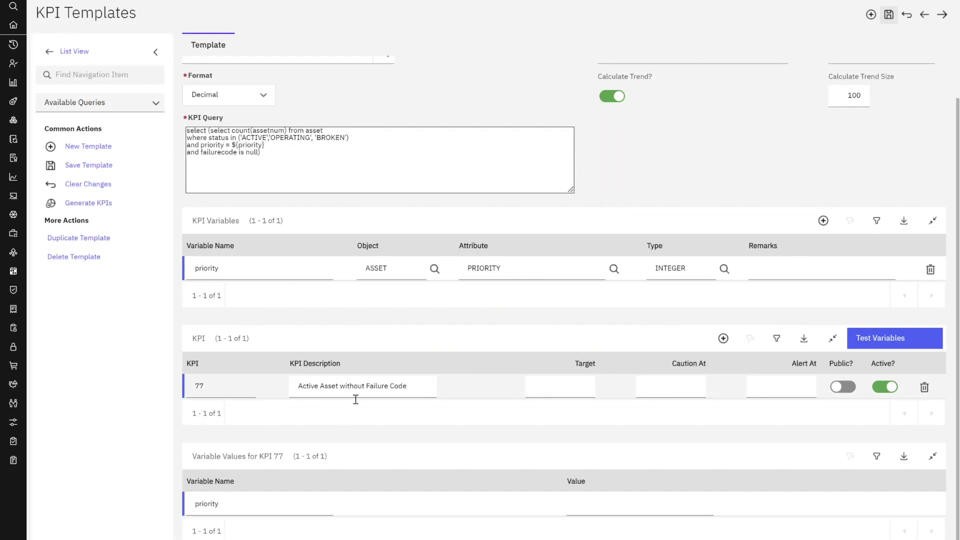
pyautogui.click(563, 395)
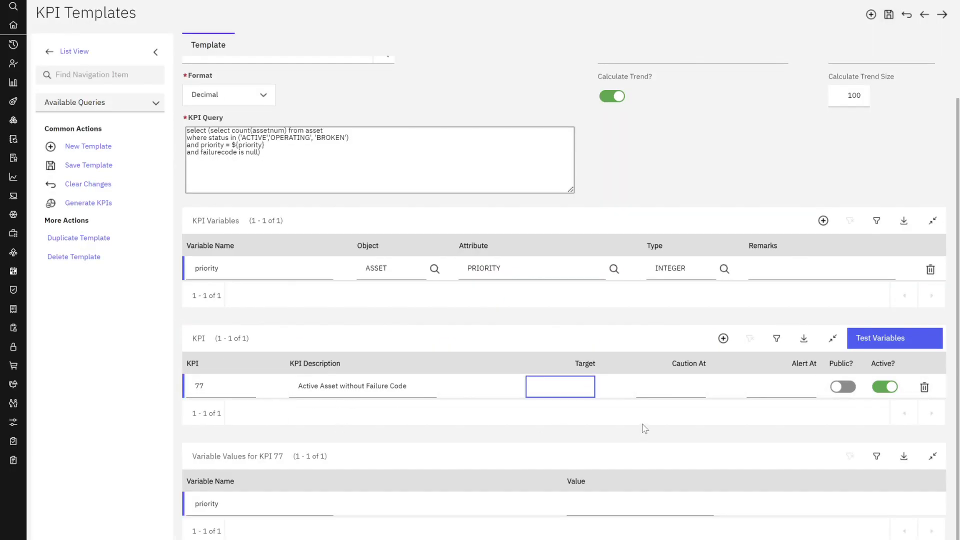
pyautogui.write('25')
pyautogui.click(685, 403)
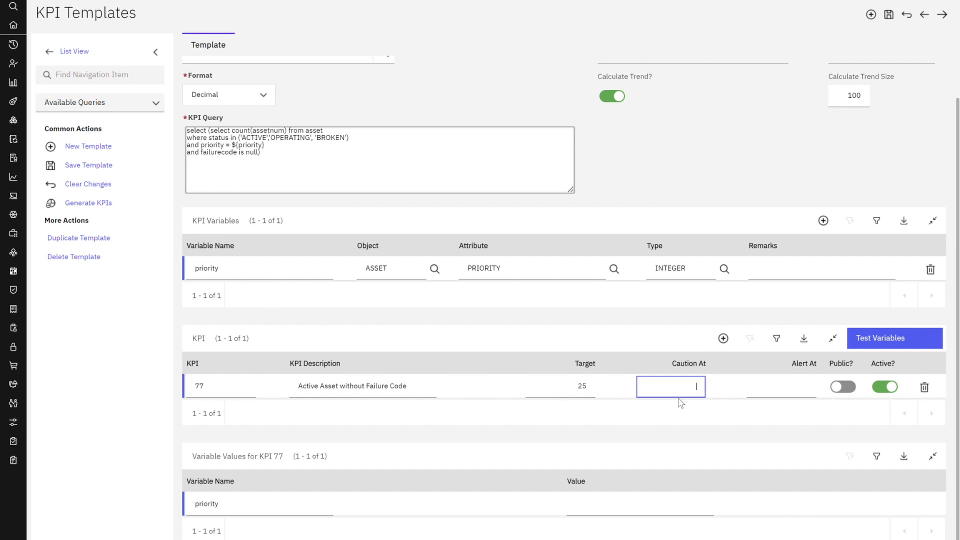
pyautogui.write('40')
pyautogui.click(790, 388)
pyautogui.write('50')
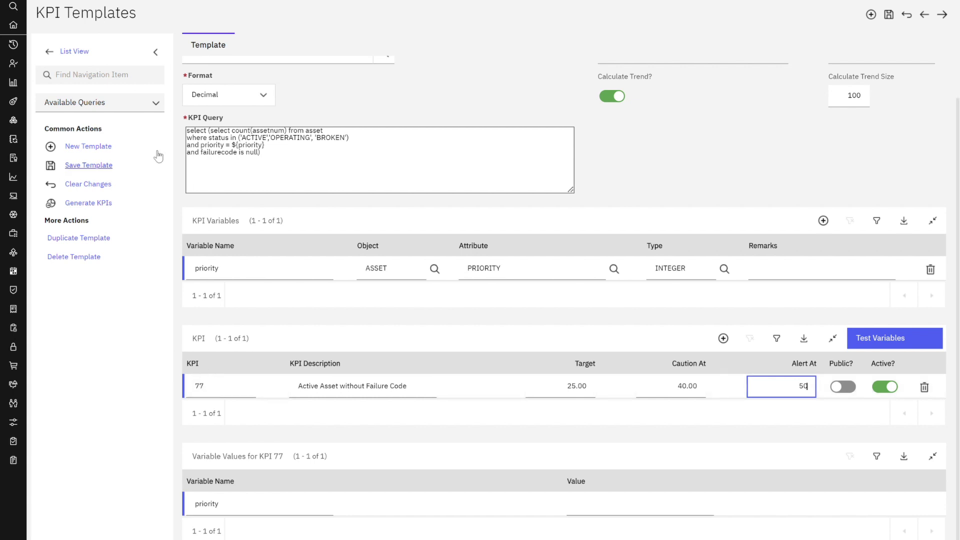
# Set the new KPI's priority variable value to 1 and save the template.
pyautogui.click(629, 510)
pyautogui.write('1')
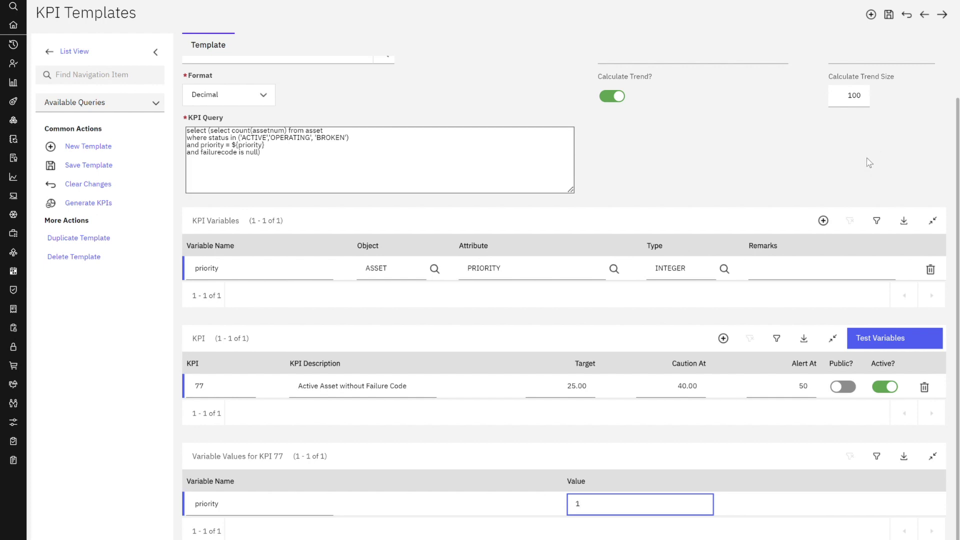
pyautogui.click(888, 14)
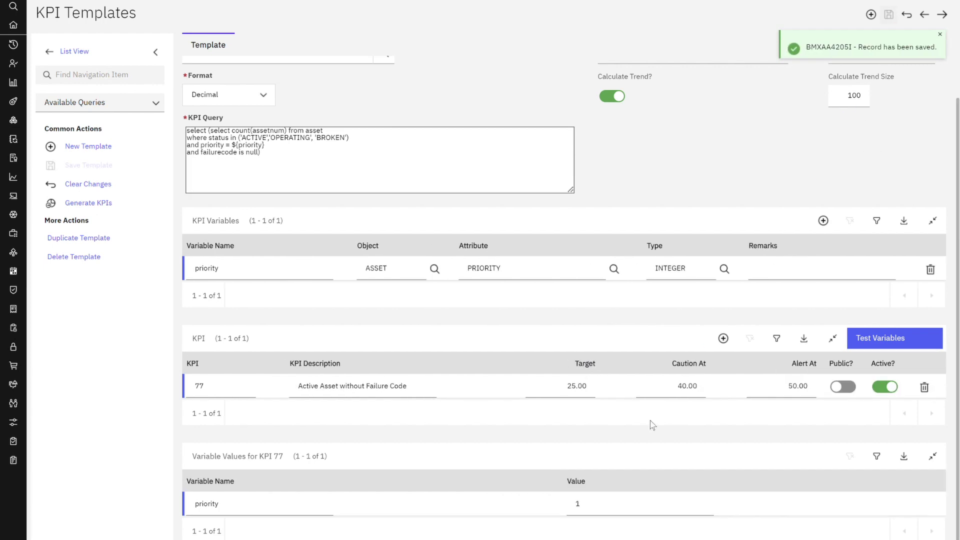
# Add a second KPI, set its priority variable value to 2, and save the template.
pyautogui.click(723, 341)
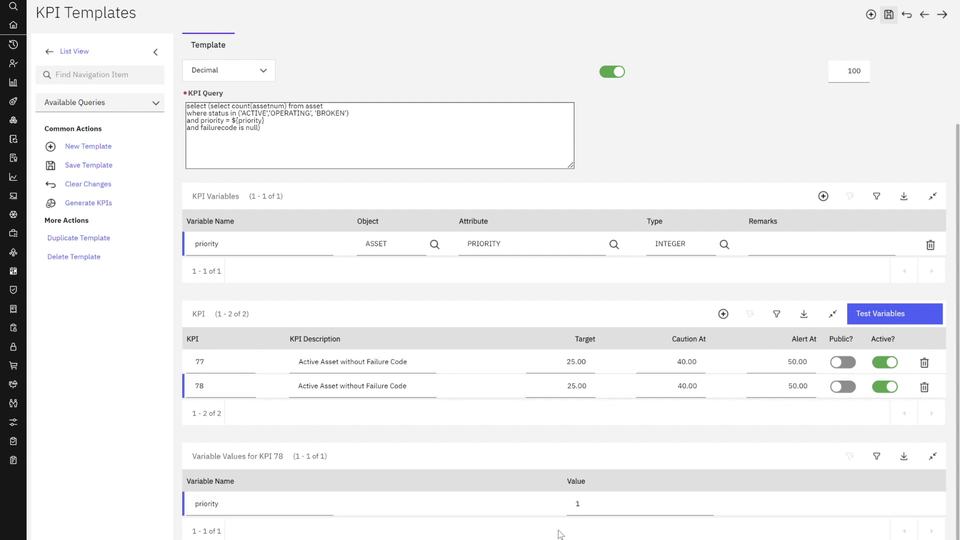
pyautogui.click(602, 506)
pyautogui.press('BackSpace')
pyautogui.write('2')
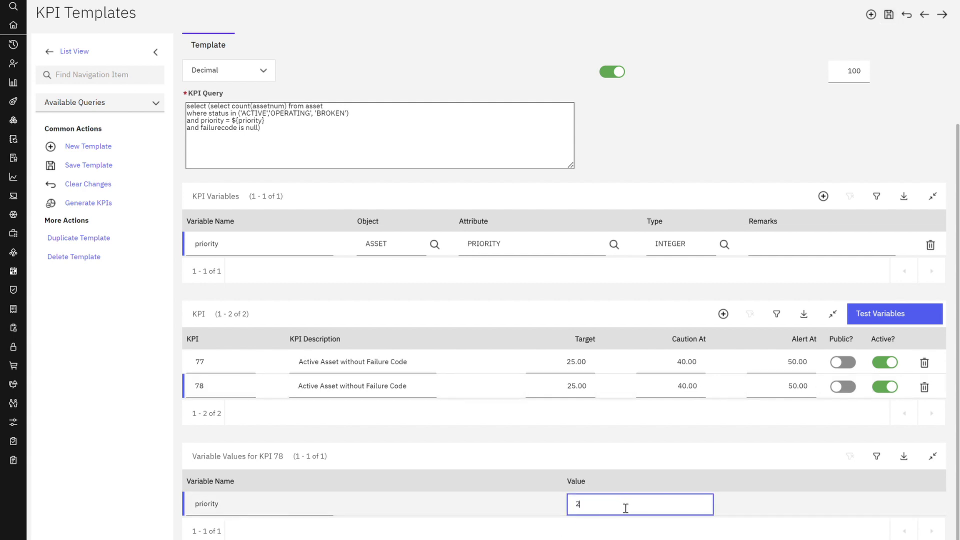
pyautogui.click(888, 15)
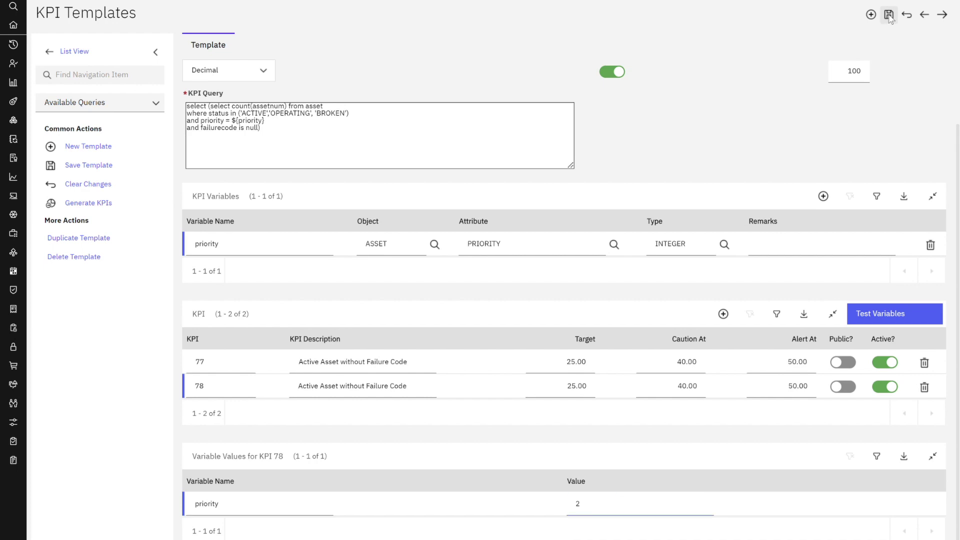
# Add a third KPI, set its priority variable value to 3, and save the template.
pyautogui.click(723, 314)
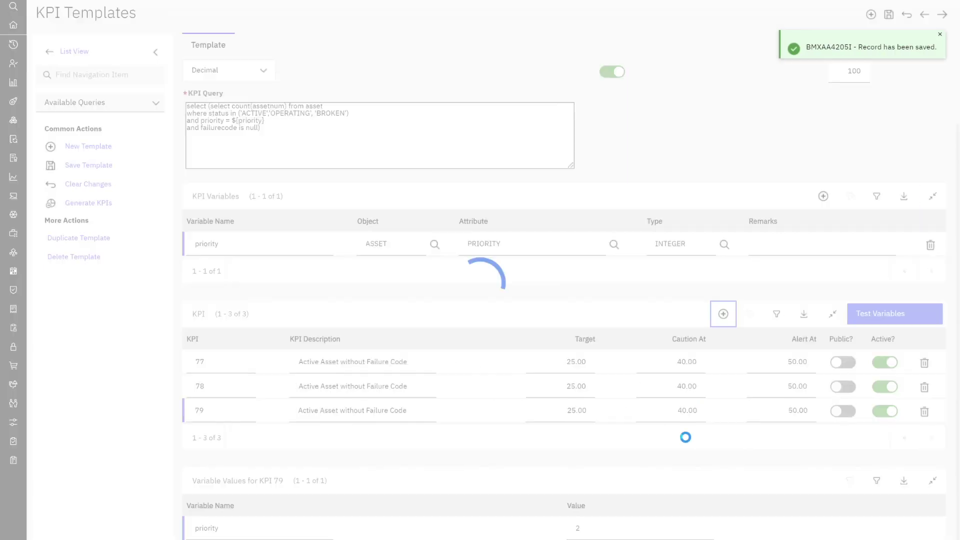
pyautogui.click(605, 528)
pyautogui.press('BackSpace')
pyautogui.write('3')
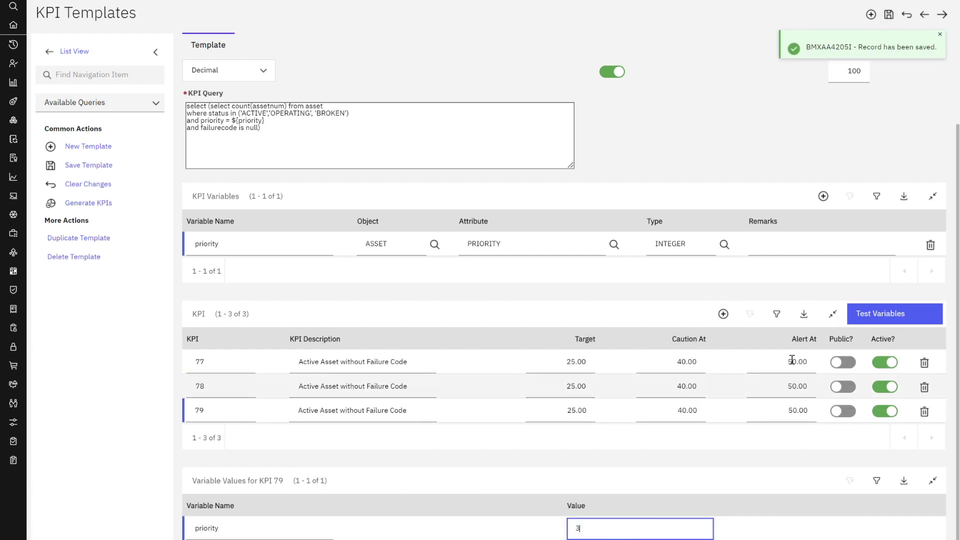
pyautogui.click(888, 14)
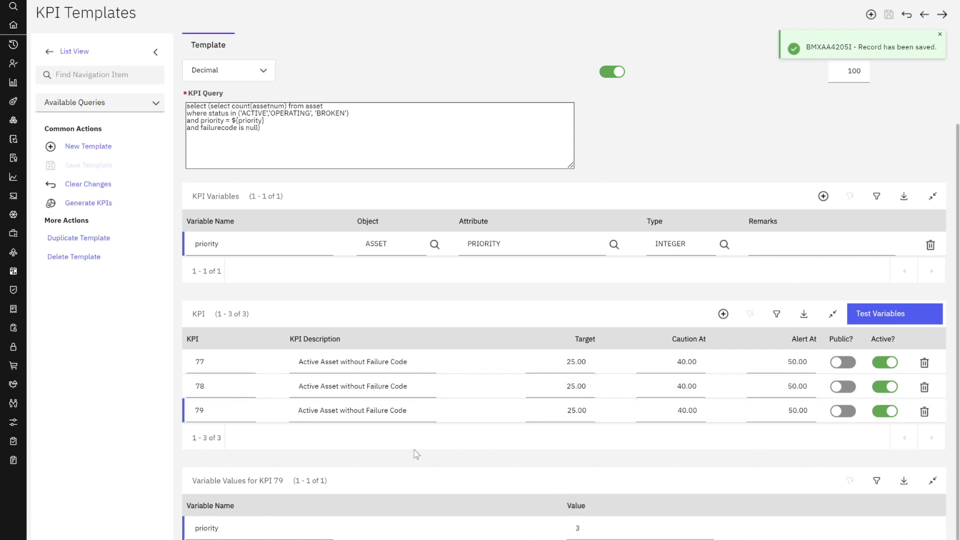
# Check the priority variable value assigned to each of the template's three KPIs.
pyautogui.click(231, 362)
pyautogui.click(242, 395)
pyautogui.click(245, 411)
pyautogui.scroll(3, 354, 428)
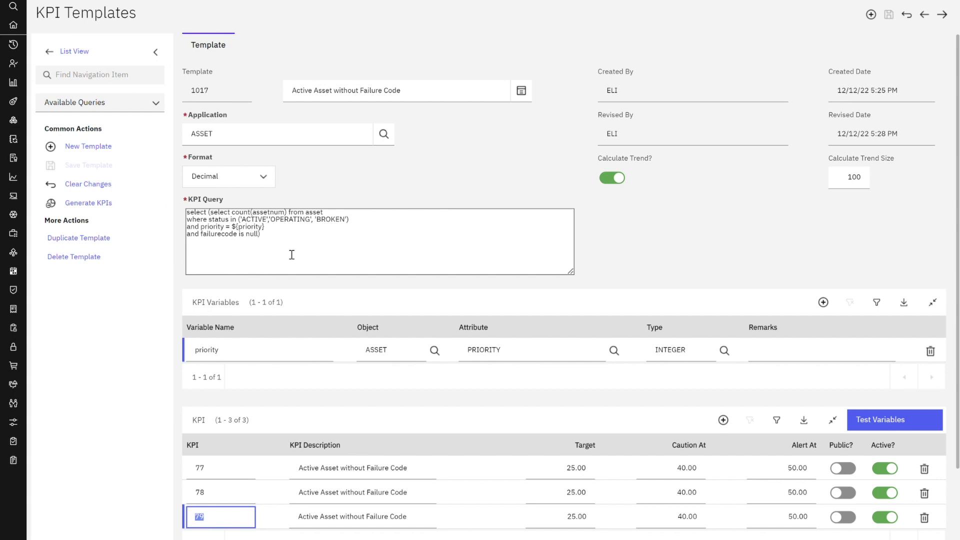
pyautogui.scroll(-3, 292, 255)
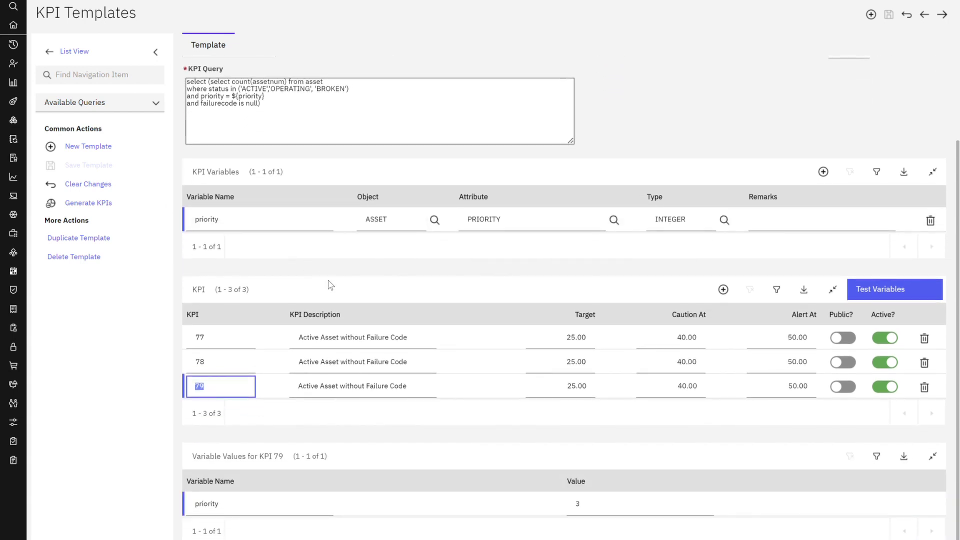
pyautogui.click(234, 347)
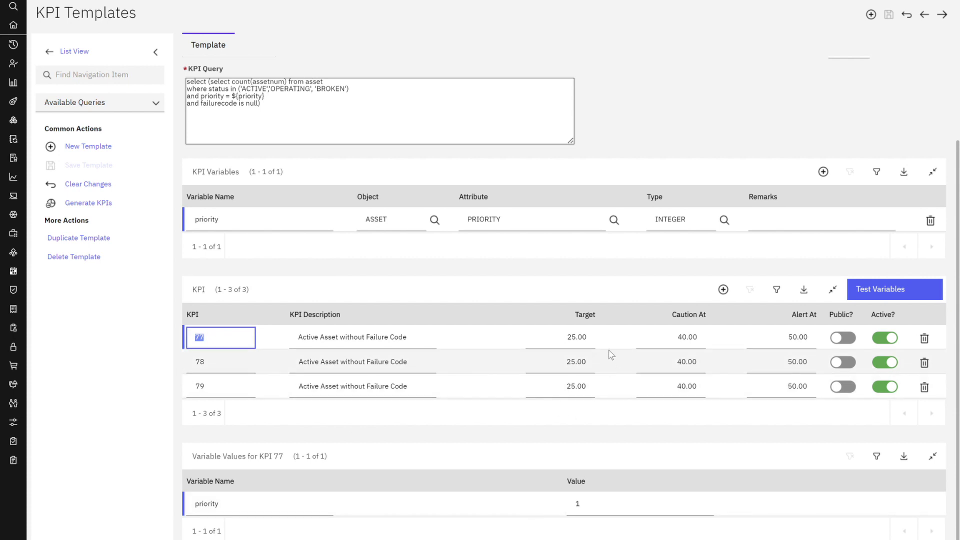
pyautogui.click(254, 365)
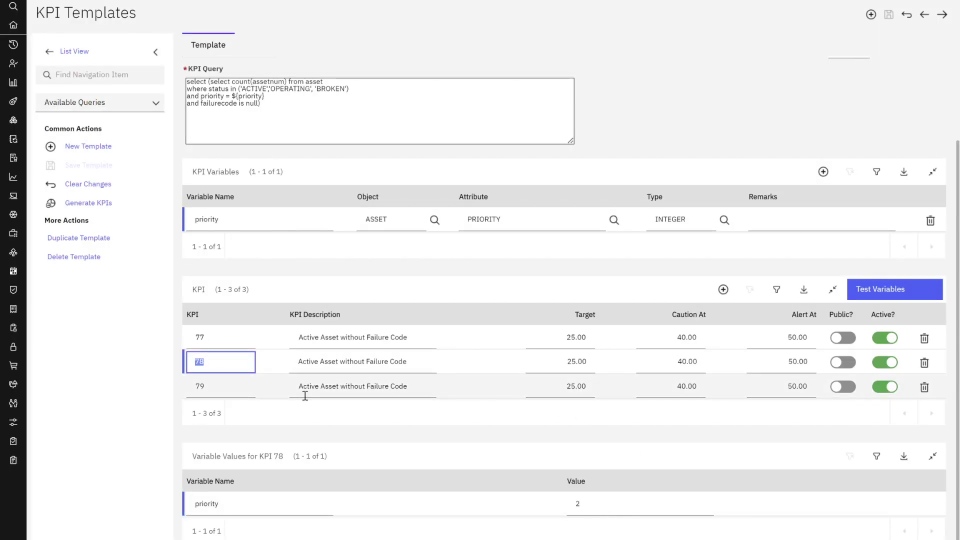
pyautogui.click(246, 388)
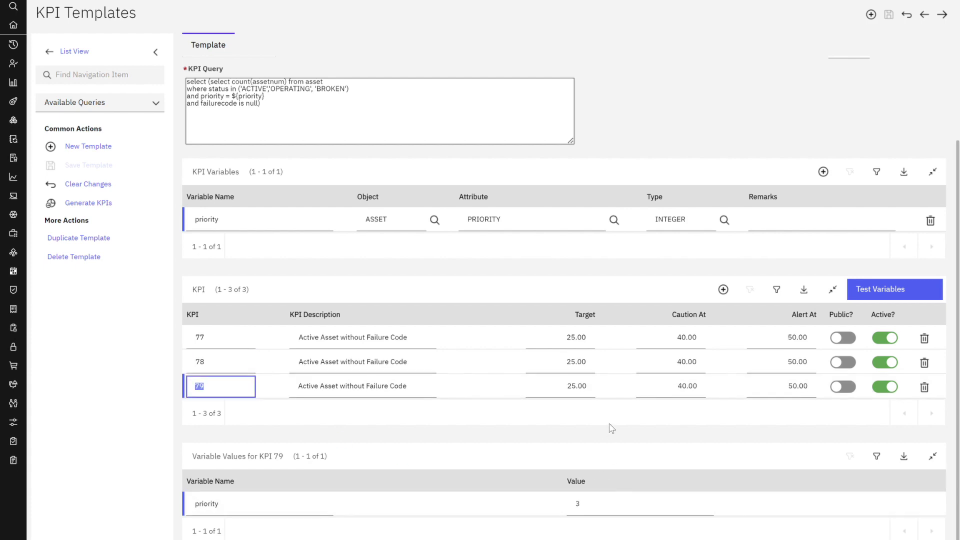
# Change KPI 79's target to 40, caution at to 50 and alert at to 60.
pyautogui.click(600, 340)
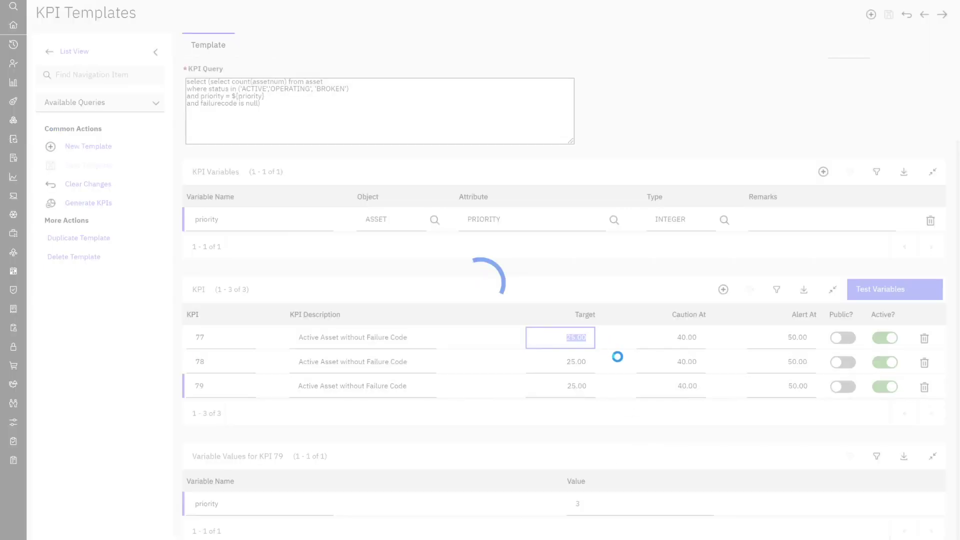
pyautogui.click(594, 388)
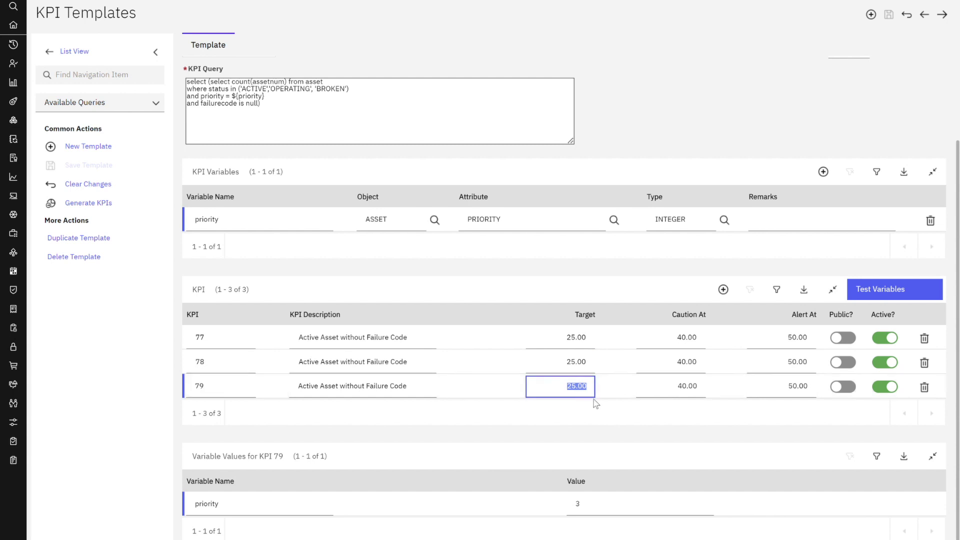
pyautogui.write('40')
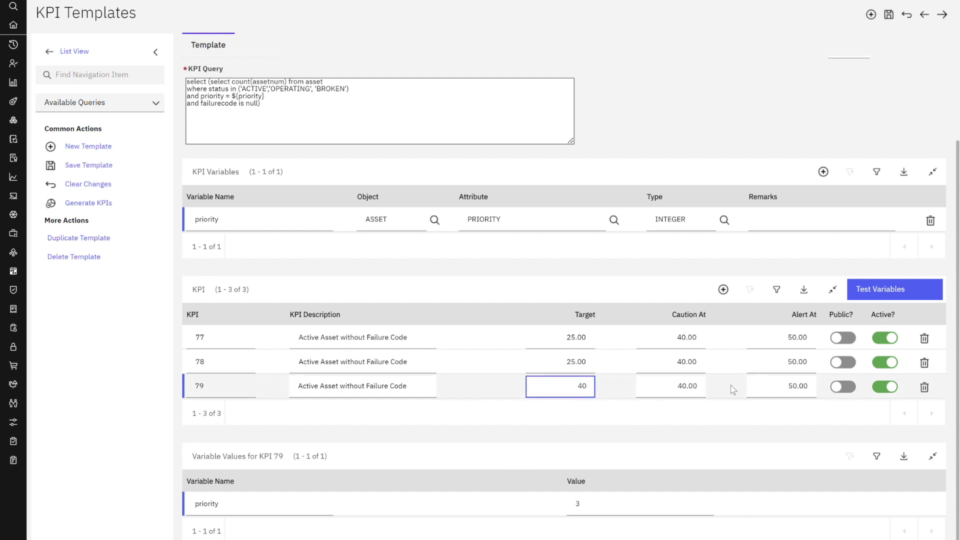
pyautogui.click(676, 388)
pyautogui.write('50')
pyautogui.click(788, 392)
pyautogui.write('60')
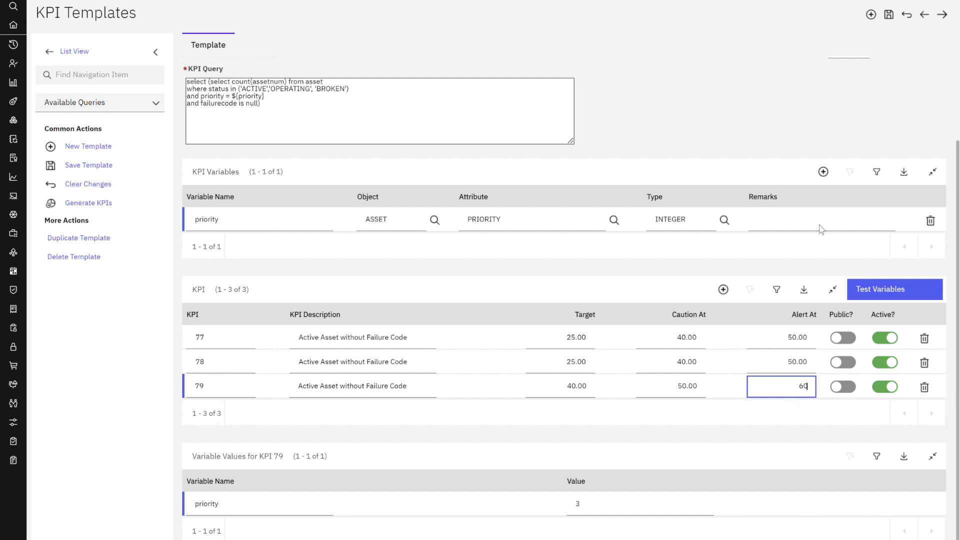
# Save the template and try to generate its KPIs.
pyautogui.scroll(3, 859, 240)
pyautogui.click(889, 14)
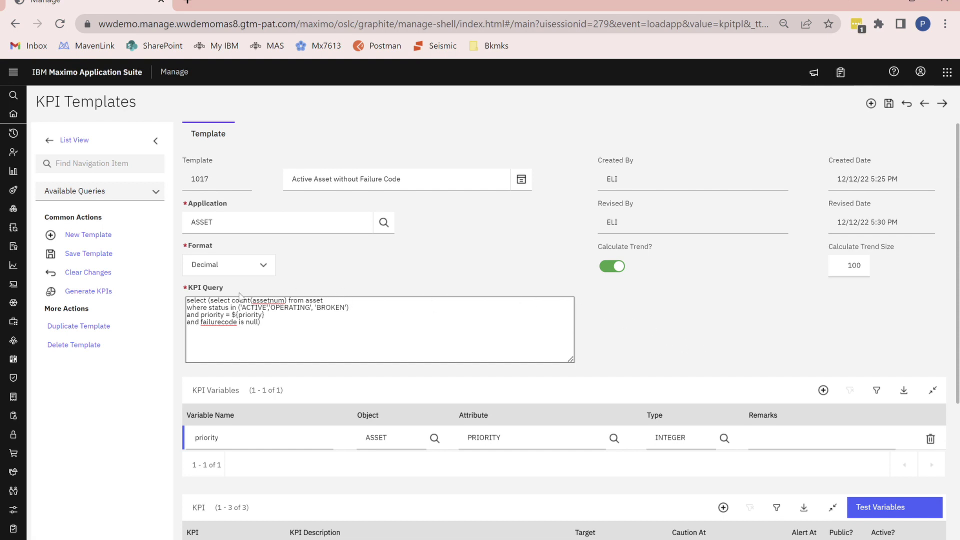
pyautogui.click(126, 298)
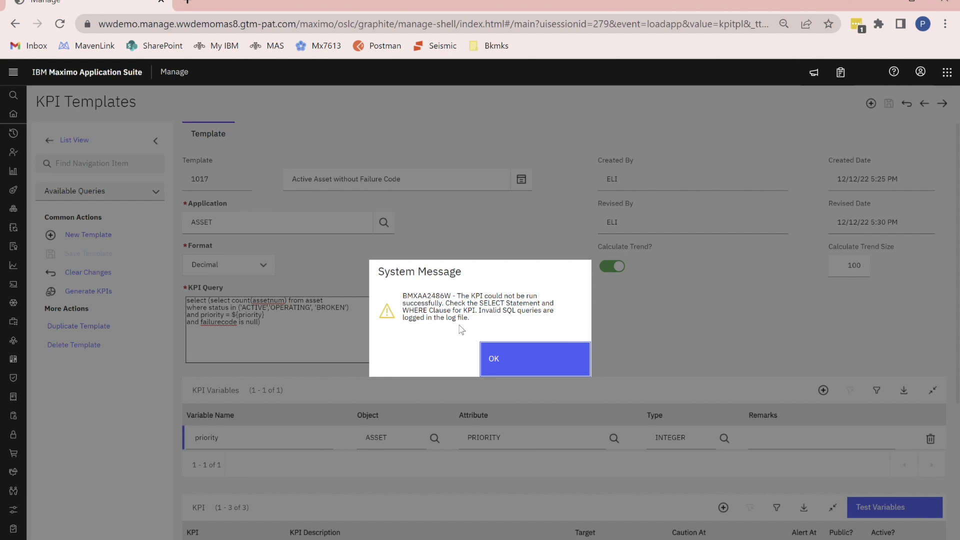
# Remove the extra outer "select (" and its closing parenthesis from the KPI query, so it starts with "select count(assetnum) from asset".
pyautogui.click(544, 372)
pyautogui.click(296, 330)
pyautogui.press('BackSpace')
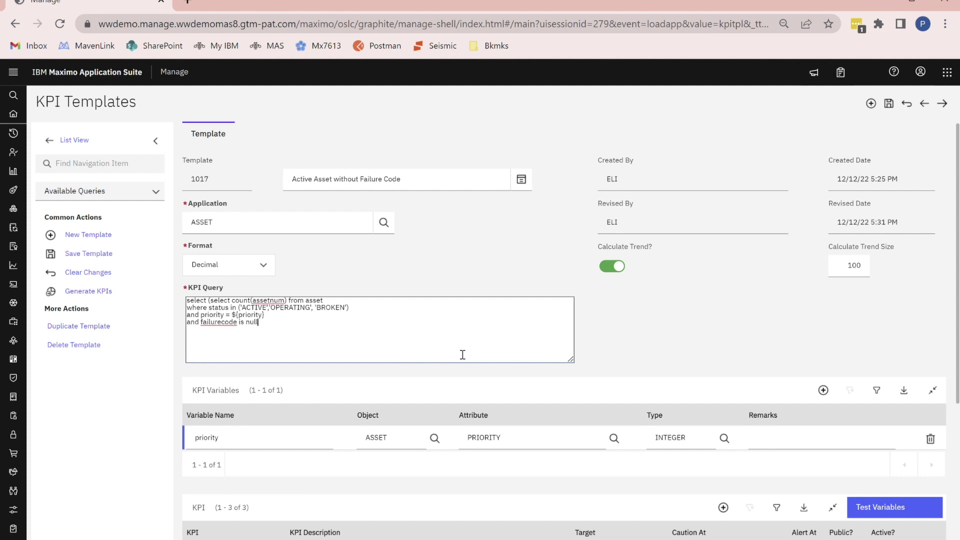
pyautogui.click(210, 302)
pyautogui.press('BackSpace')
pyautogui.press('BackSpace')
pyautogui.press('BackSpace')
pyautogui.press('BackSpace')
pyautogui.press('BackSpace')
pyautogui.press('BackSpace')
pyautogui.press('BackSpace')
pyautogui.press('BackSpace')
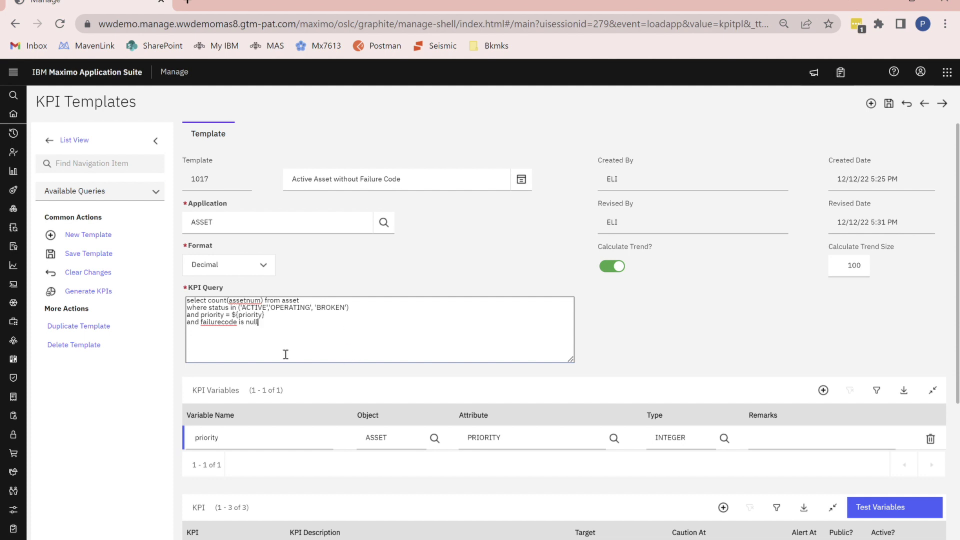
# Save the template with the corrected query and generate its KPIs.
pyautogui.click(889, 103)
pyautogui.click(100, 291)
pyautogui.click(113, 299)
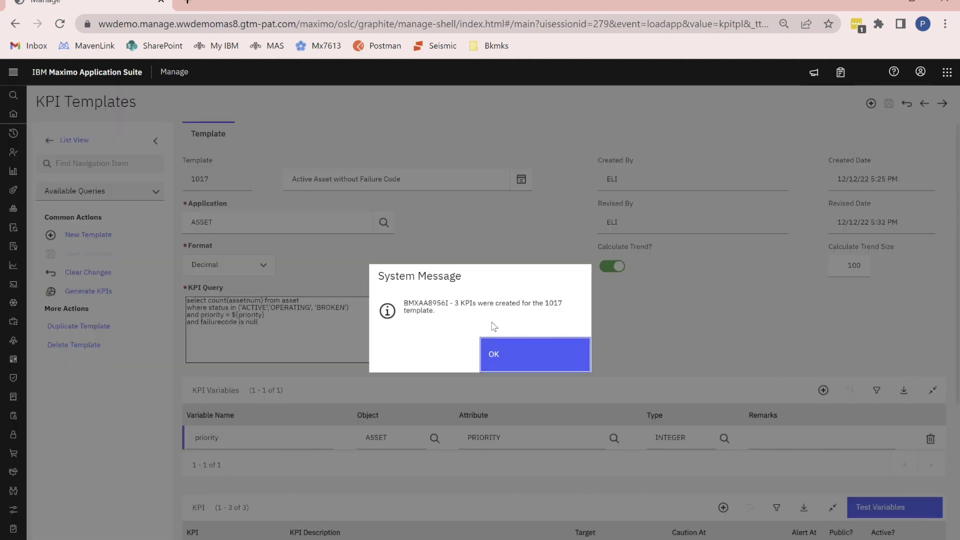
pyautogui.click(532, 363)
# Open KPI Manager and filter the KPI list by template 1017.
pyautogui.moveTo(15, 132)
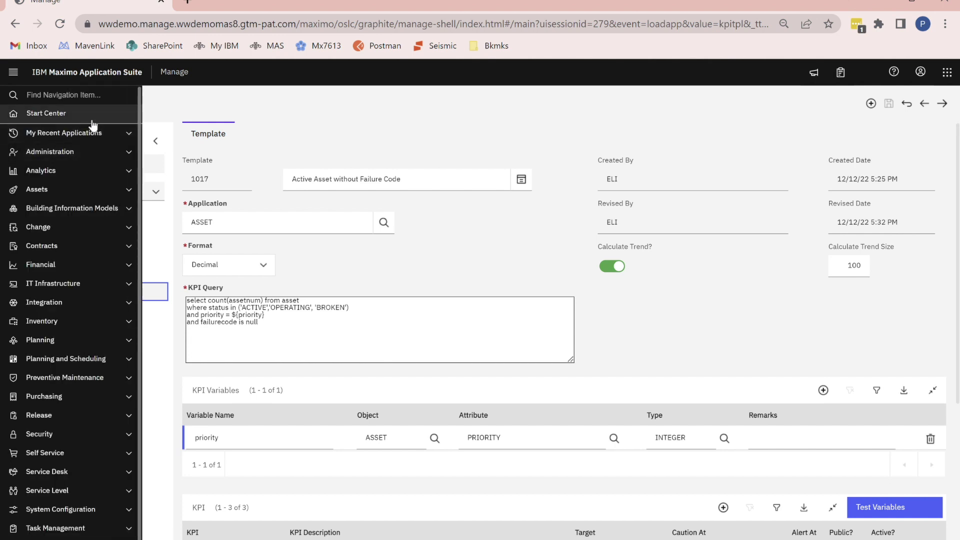
pyautogui.click(124, 133)
pyautogui.click(93, 170)
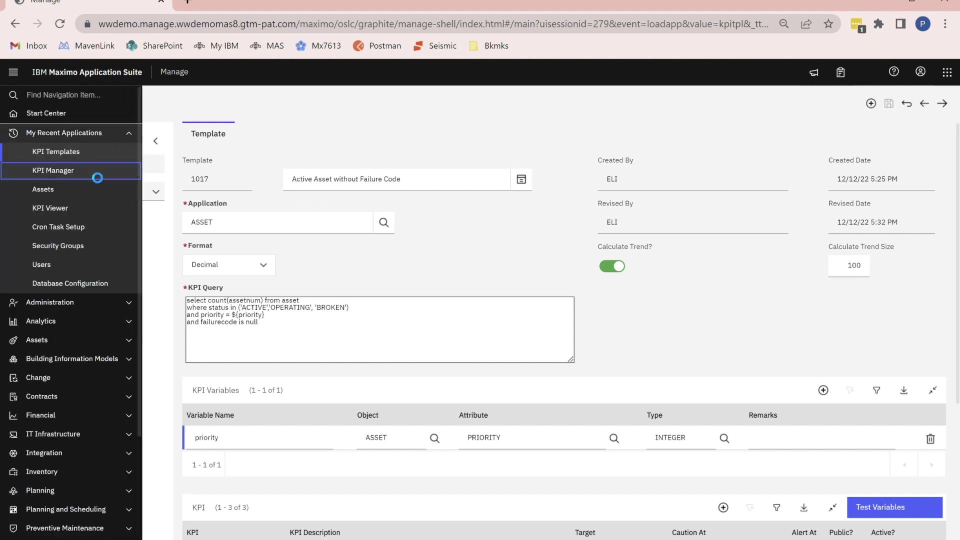
pyautogui.click(882, 196)
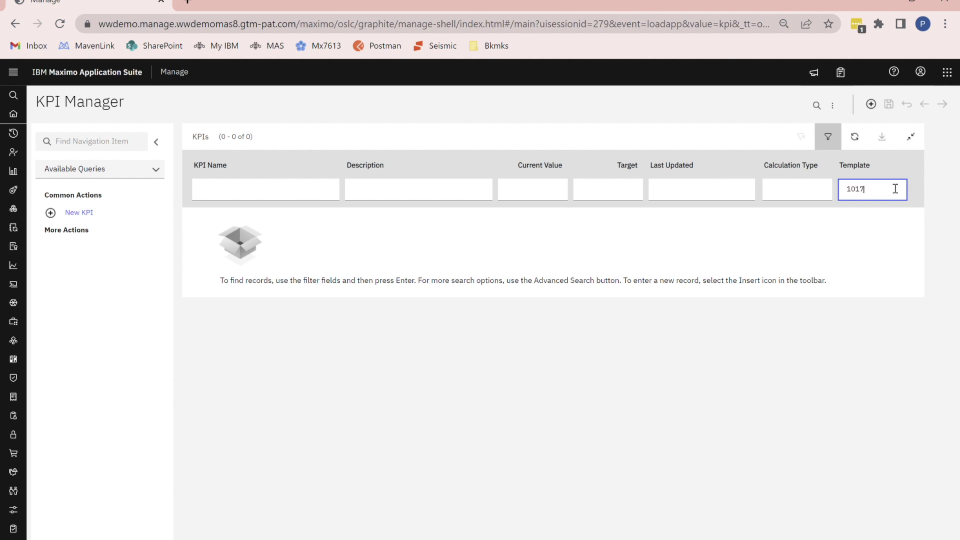
pyautogui.write('1017')
pyautogui.press('Return')
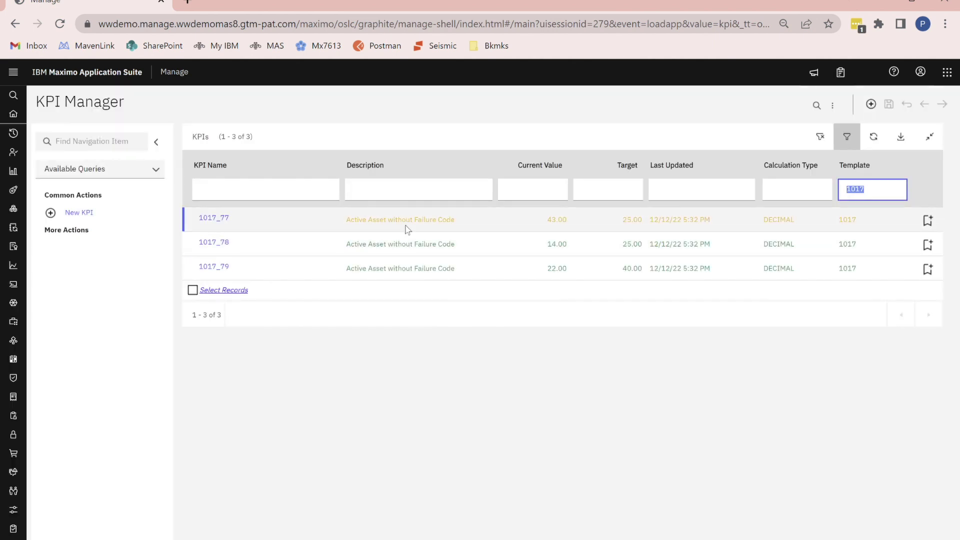